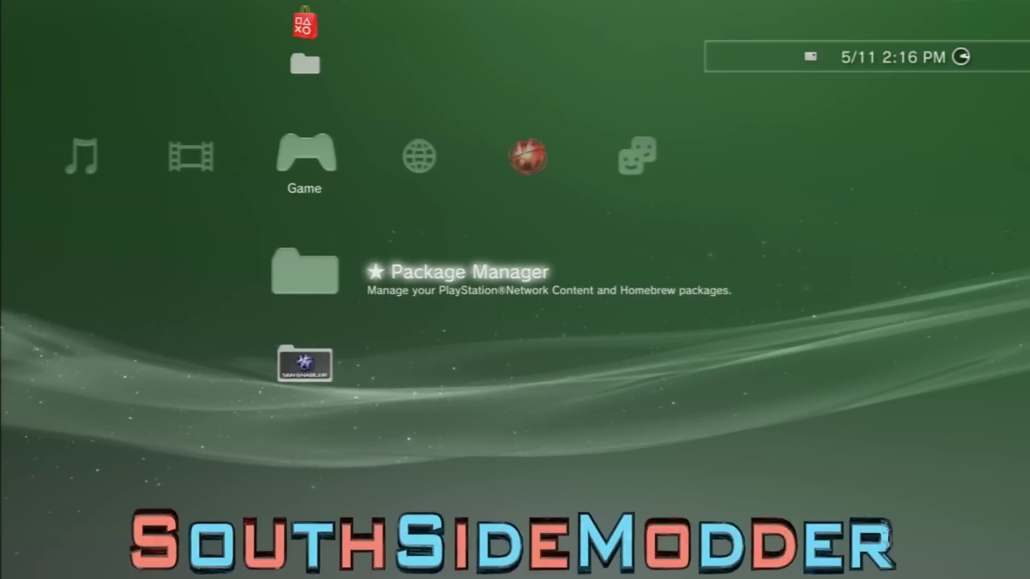
Open System Settings > System Information, confirm firmware version 3.55, and back out to Settings
key(Left)
key(Left)
key(Left)
key(Left)
key(Right)
key(Right)
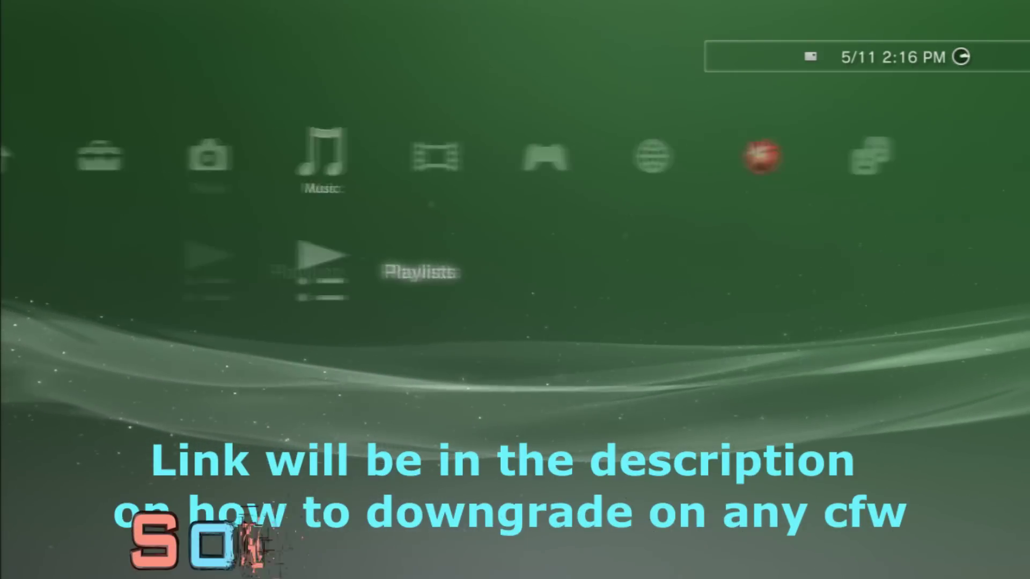
key(Right)
key(Right)
key(Down)
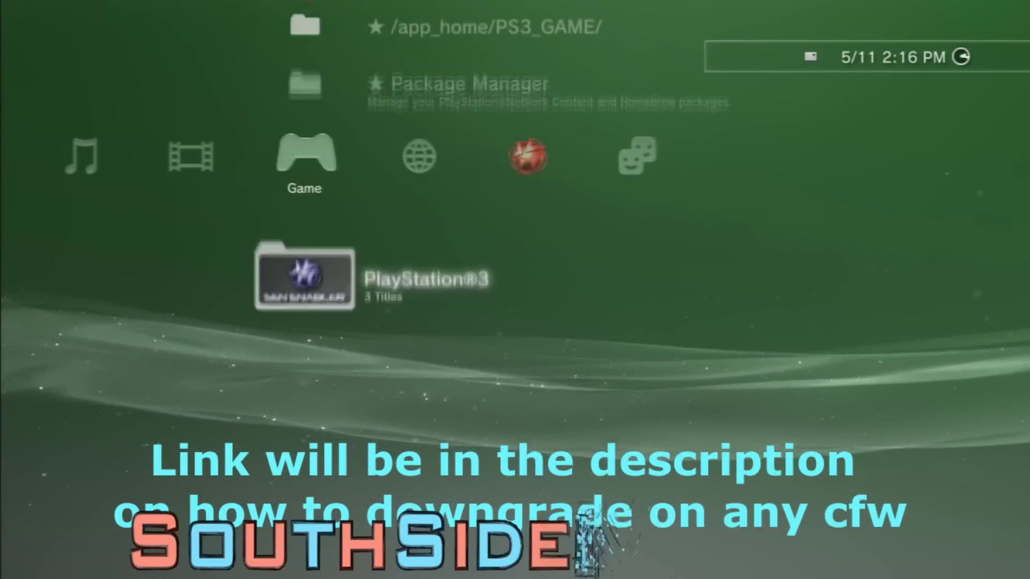
key(Left)
key(Left)
key(Left)
key(Left)
key(Down)
key(Down)
key(Down)
key(Down)
key(Down)
key(Down)
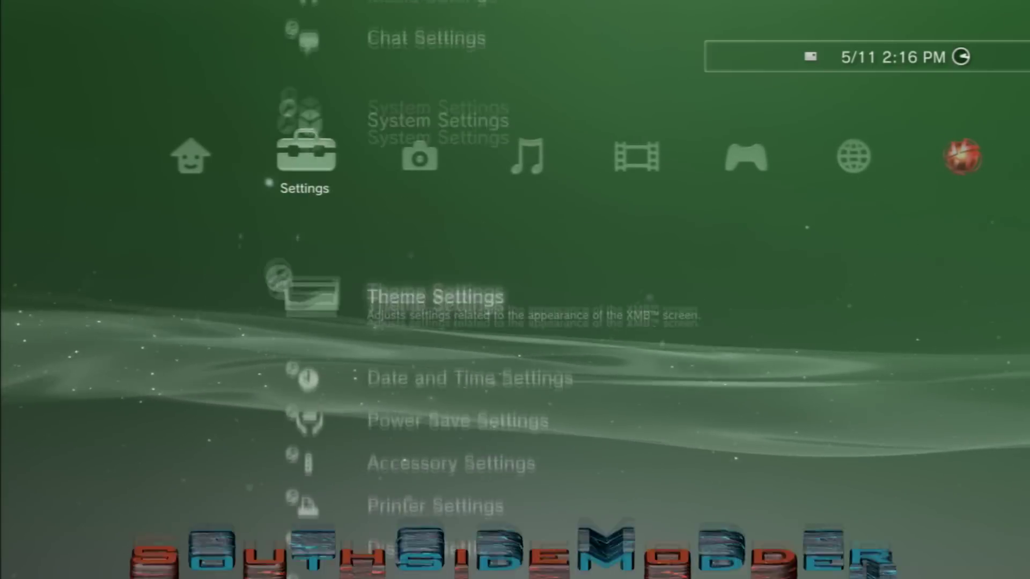
key(Up)
key(Return)
key(Up)
key(Up)
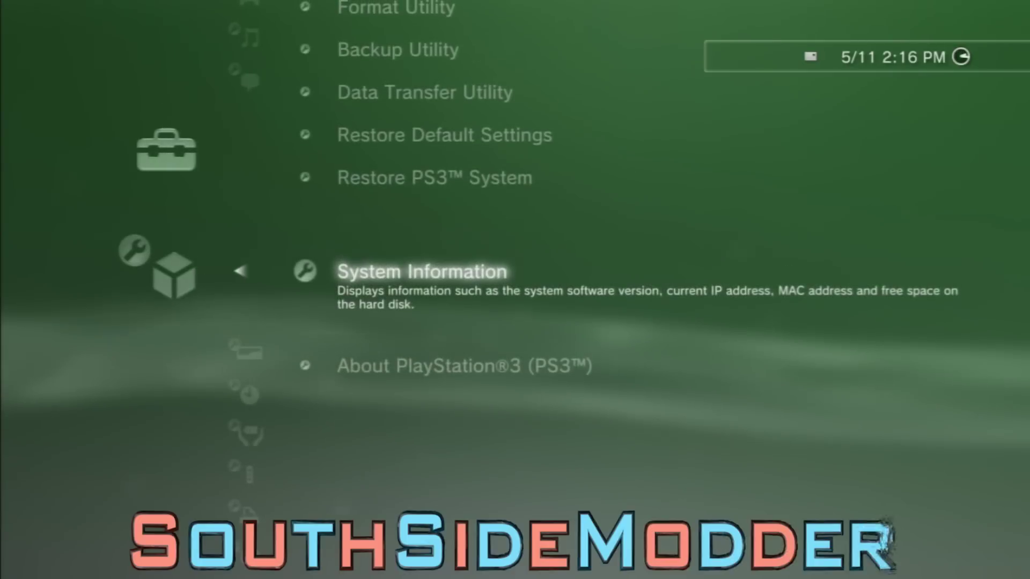
key(Return)
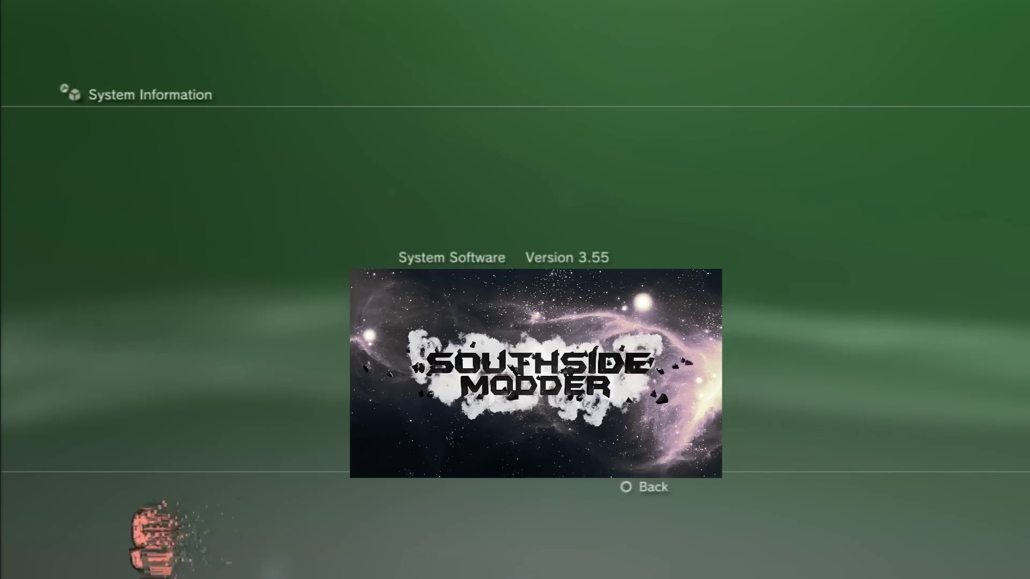
key(Escape)
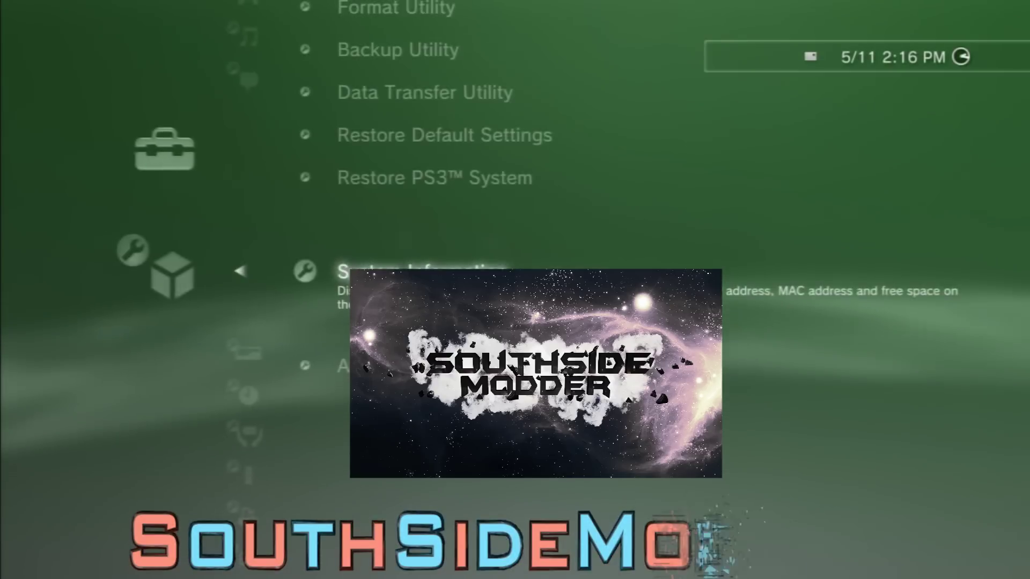
key(Escape)
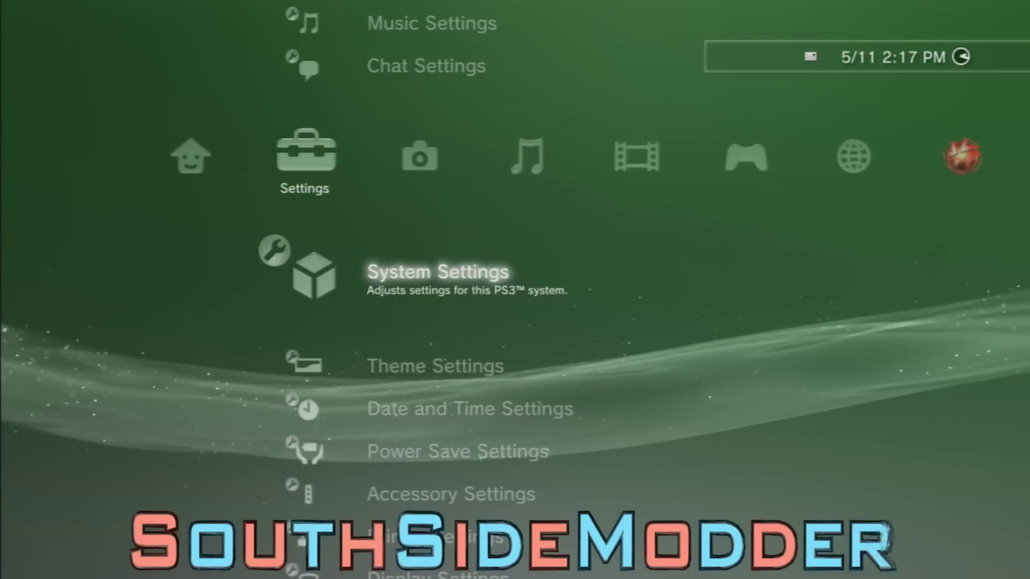
View GT Academy 2013 in the PlayStation®3 folder, then close it and highlight Package Manager
key(Right)
key(Right)
key(Right)
key(Right)
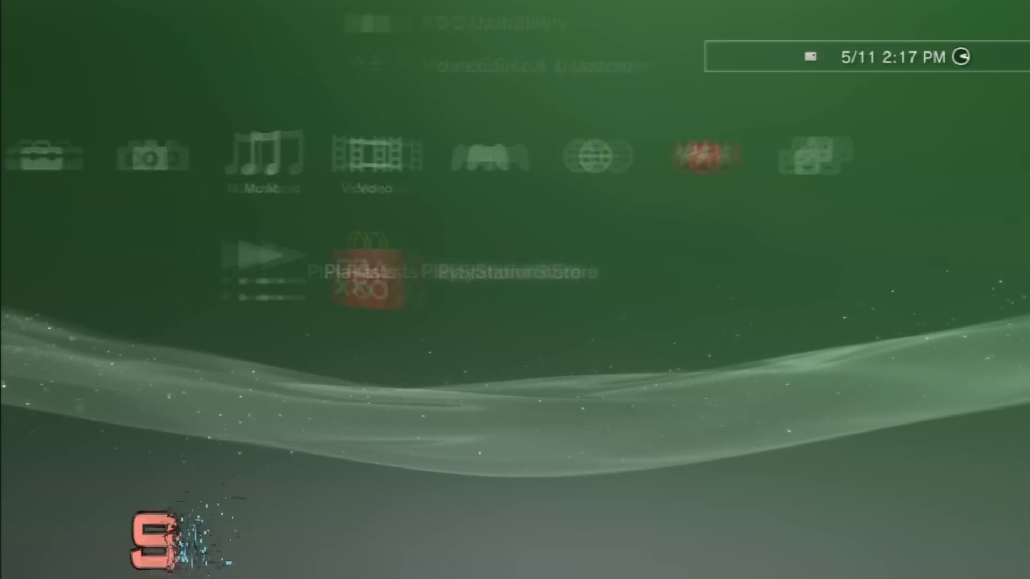
key(Up)
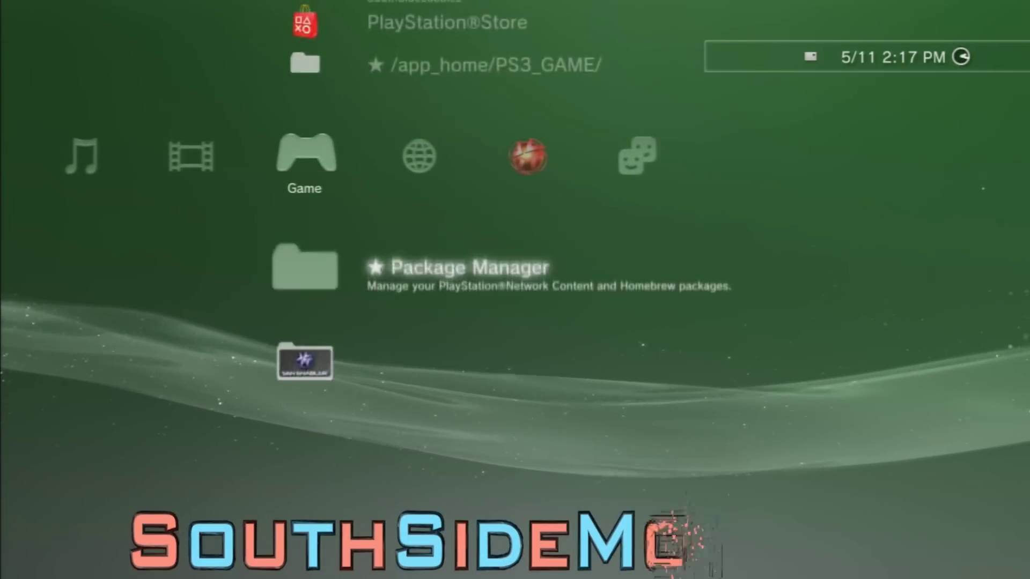
key(Down)
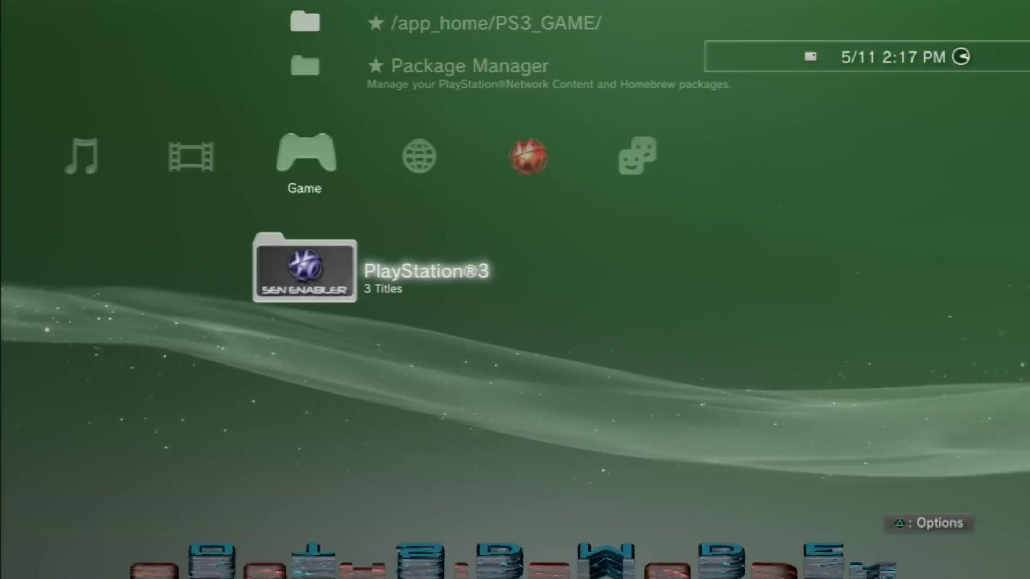
key(Return)
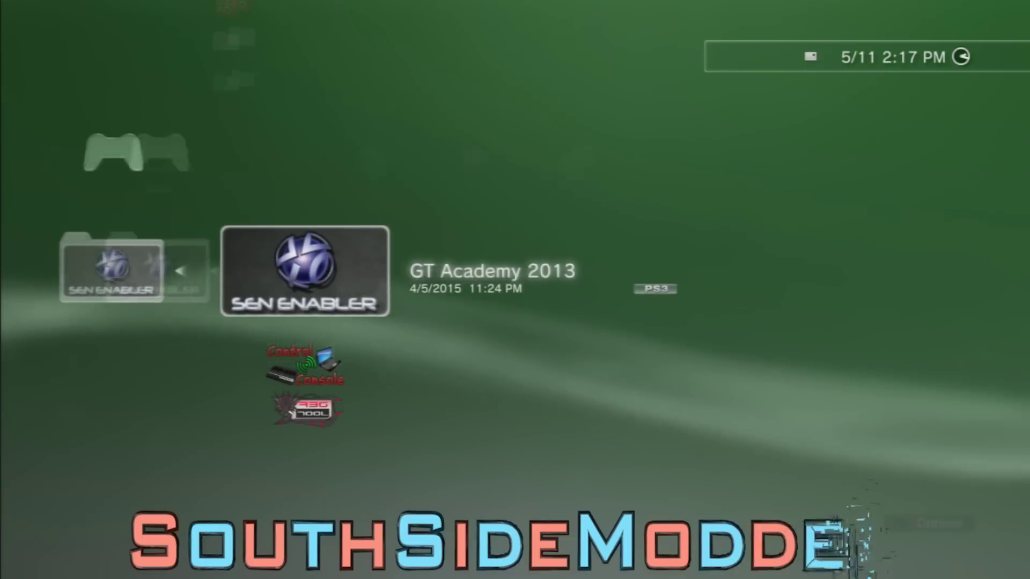
key(Escape)
key(Up)
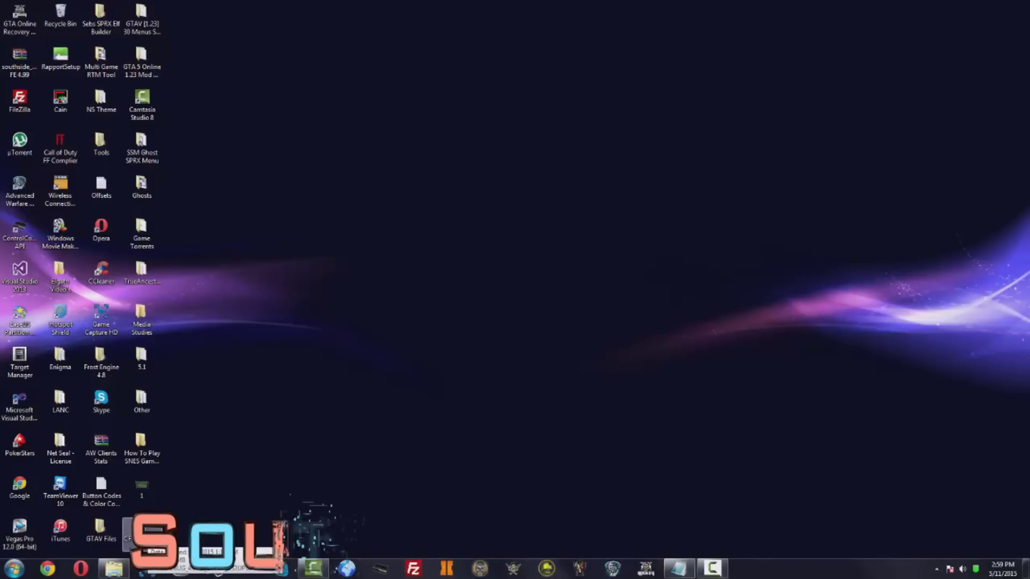
Place the CFW Tutorial #8 window on the left and the LEXAR (E:) window on the right
click(109, 569)
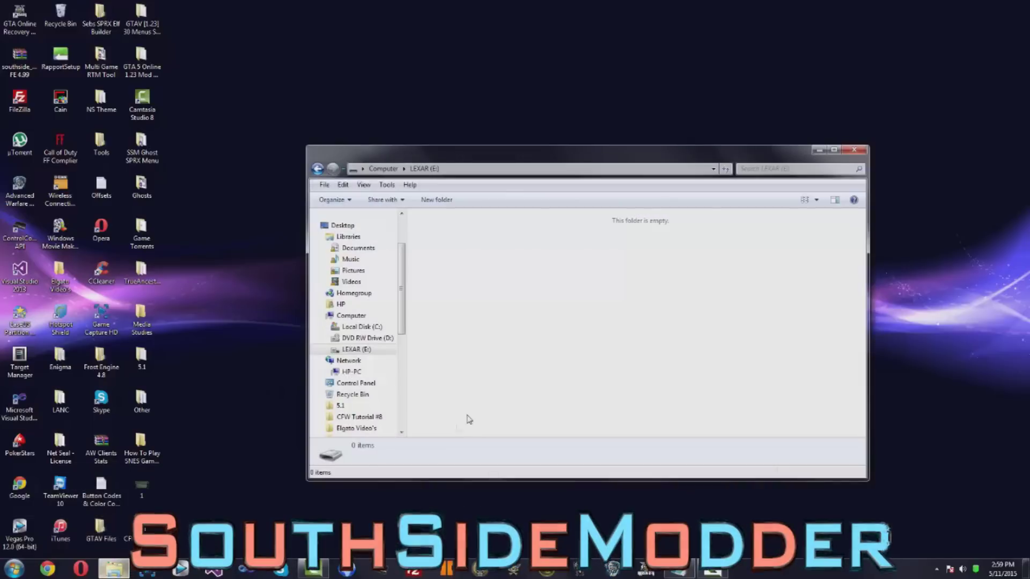
double_click(141, 528)
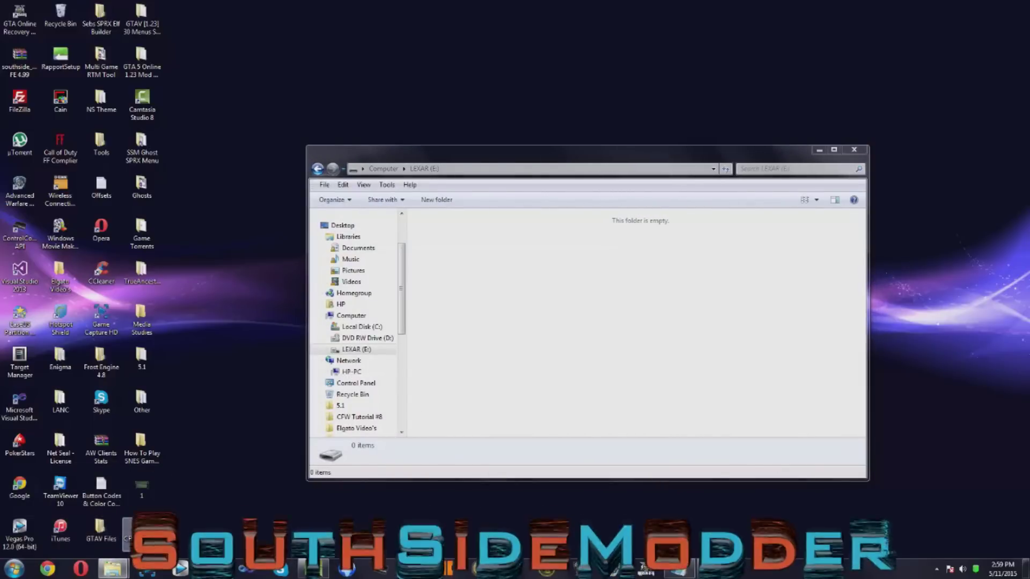
drag(568, 174, 244, 186)
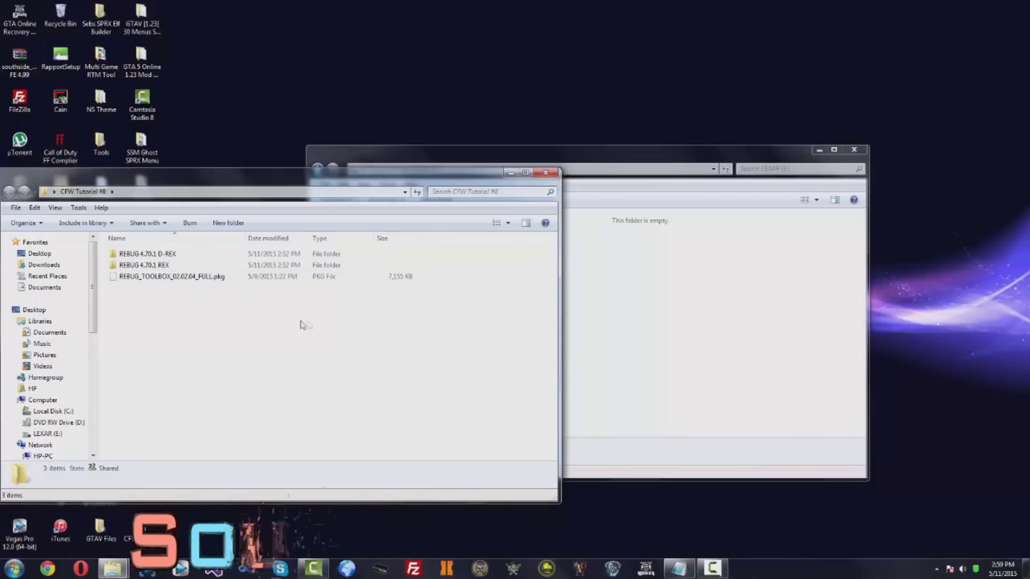
drag(621, 156, 801, 187)
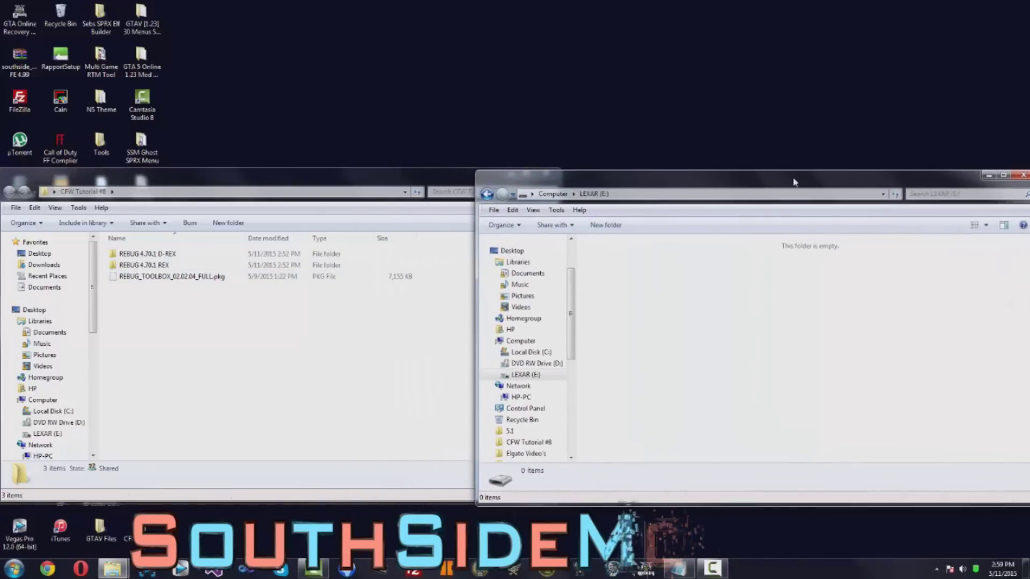
Copy the PS3 folder from REBUG 4.70.1 REX onto the LEXAR (E:) drive
click(150, 266)
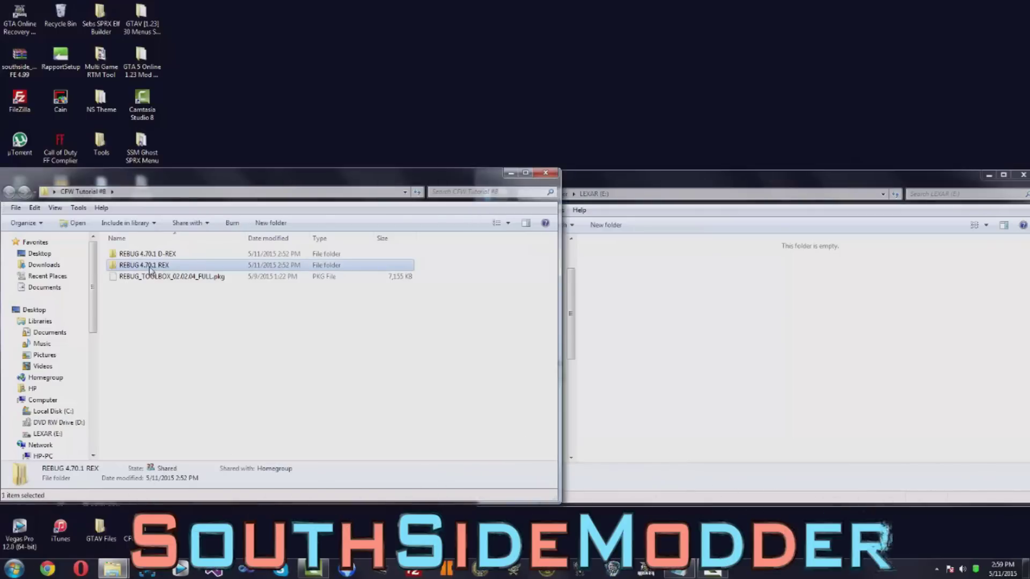
double_click(150, 268)
drag(124, 261, 799, 368)
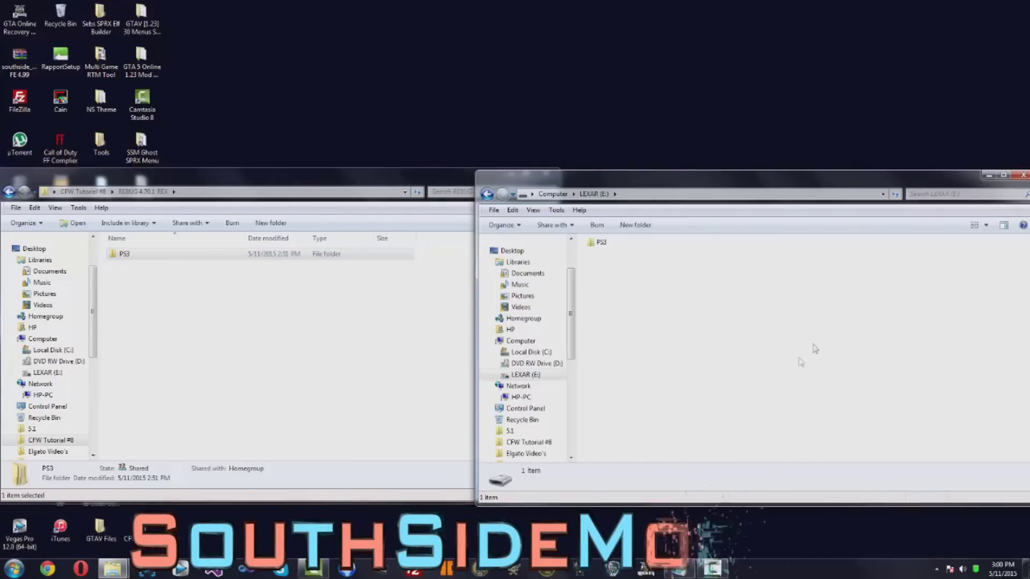
Return to CFW Tutorial #8 and clear the REBUG folder selection while the copy runs
click(292, 348)
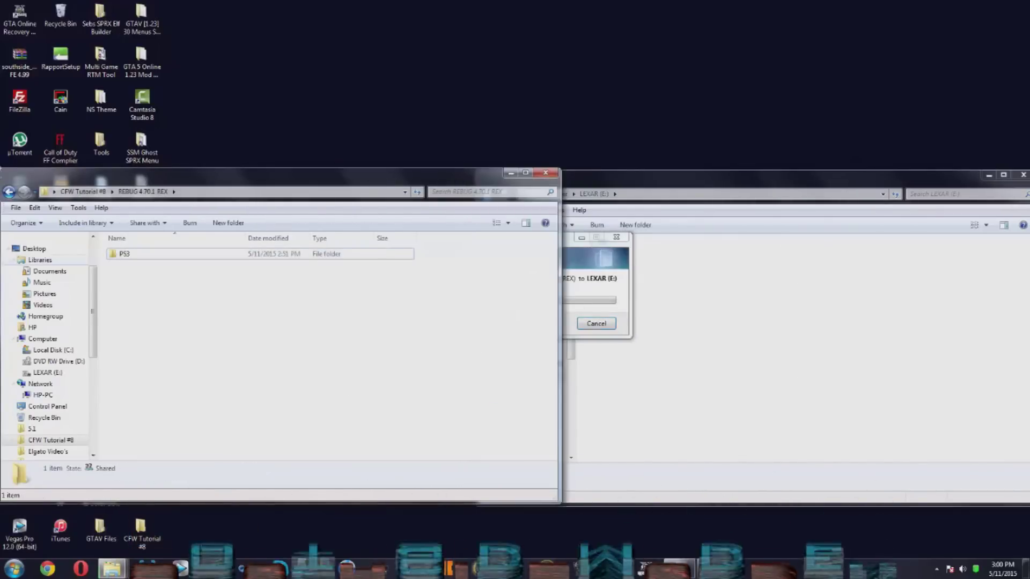
click(9, 192)
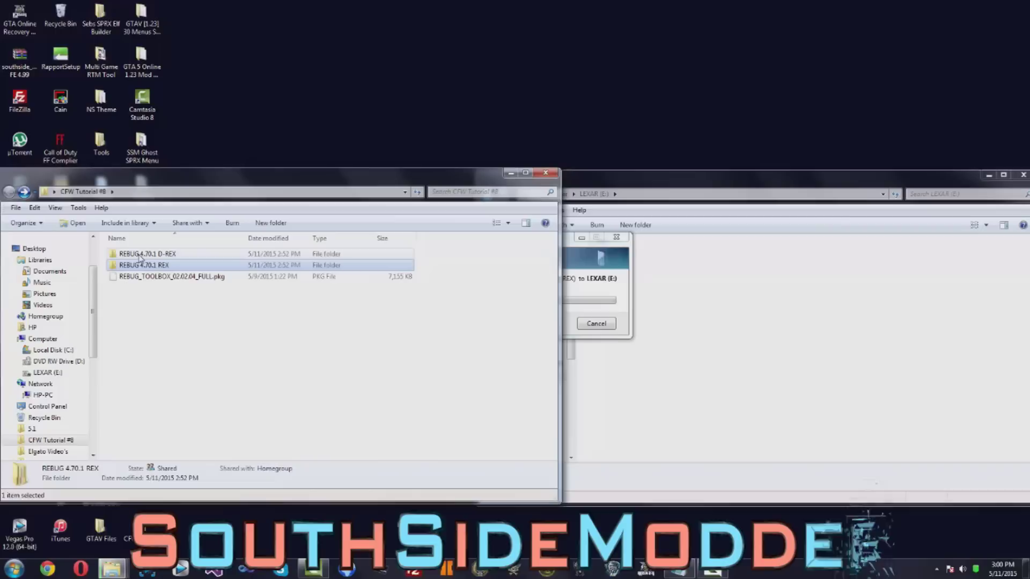
click(139, 255)
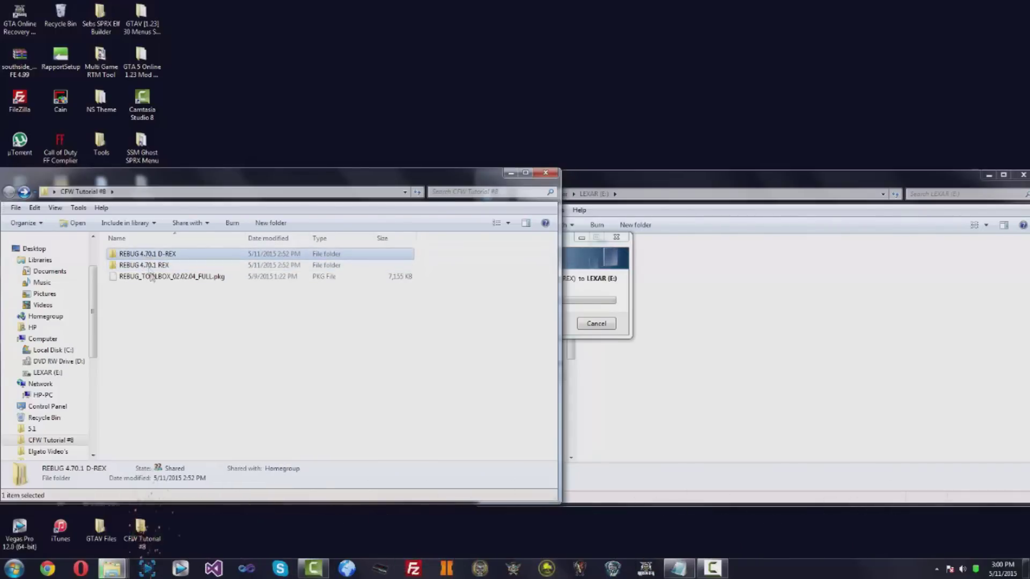
click(338, 382)
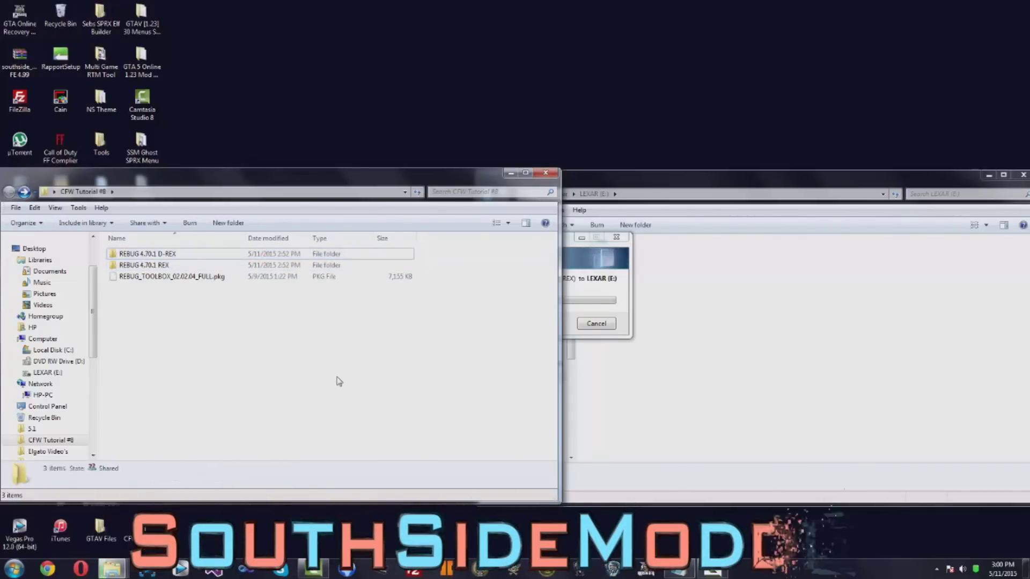
click(160, 255)
click(163, 265)
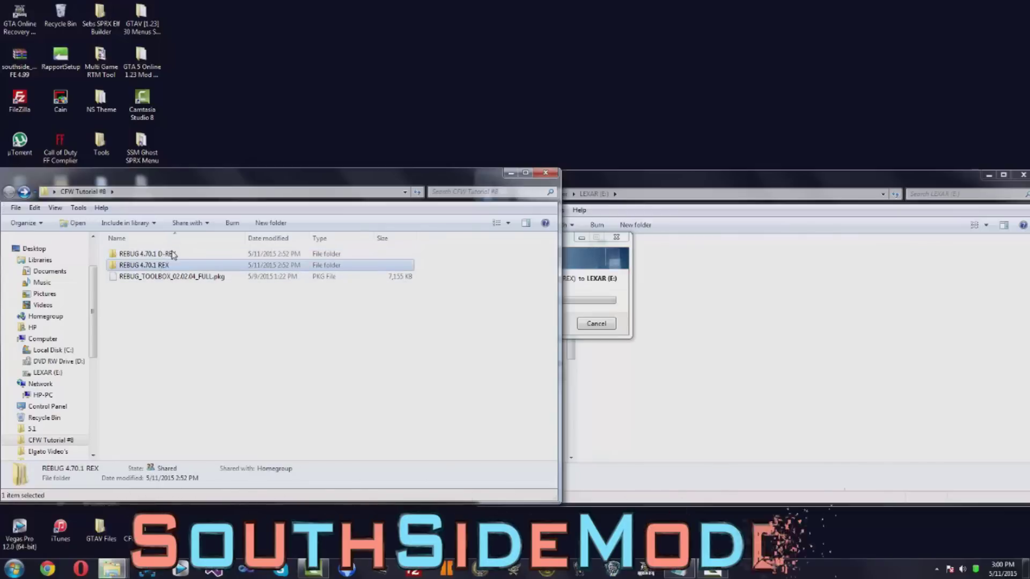
click(172, 255)
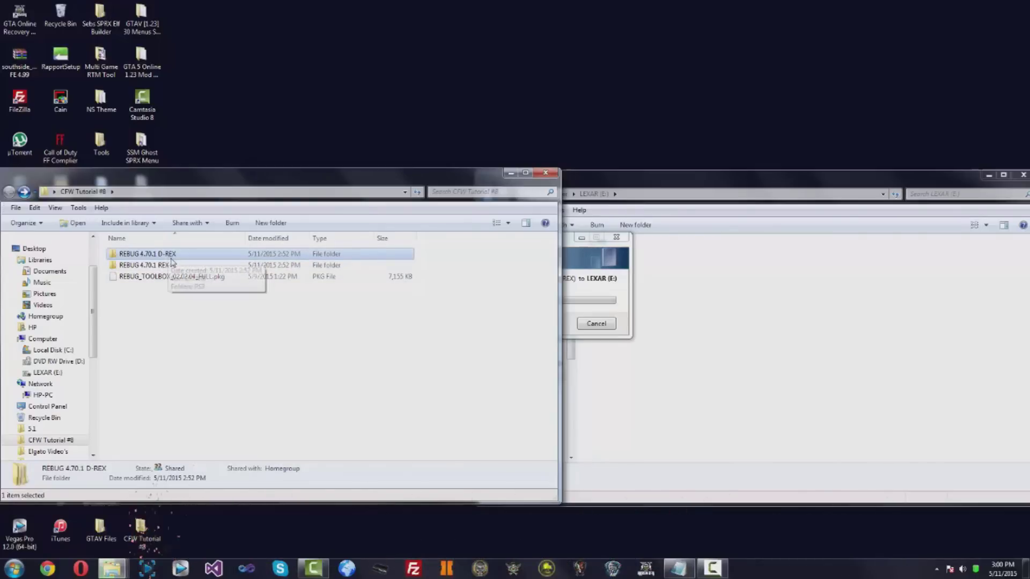
drag(225, 344, 322, 335)
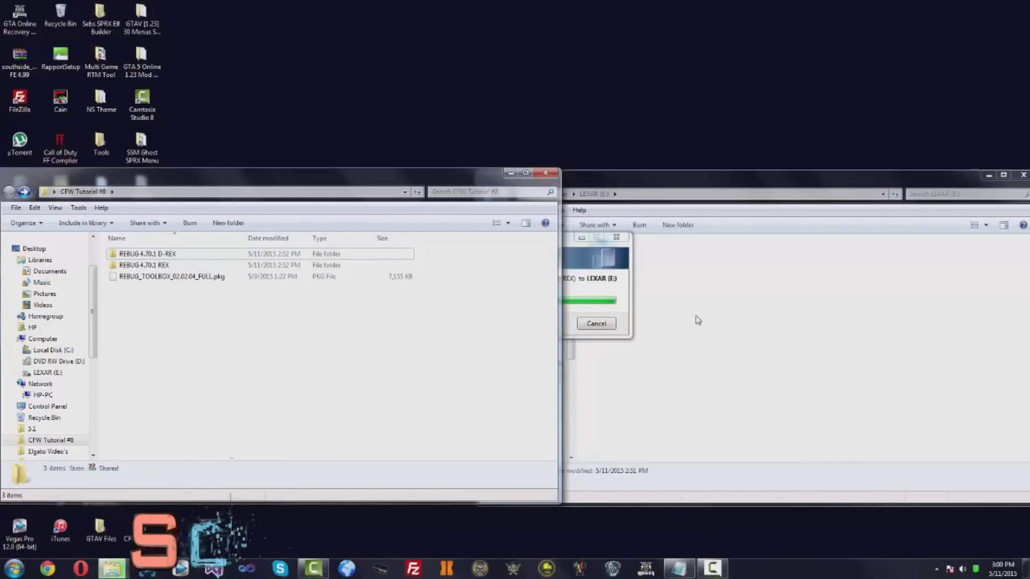
Copy REBUG_TOOLBOX_02.02.04_FULL.pkg onto the LEXAR (E:) drive
click(210, 346)
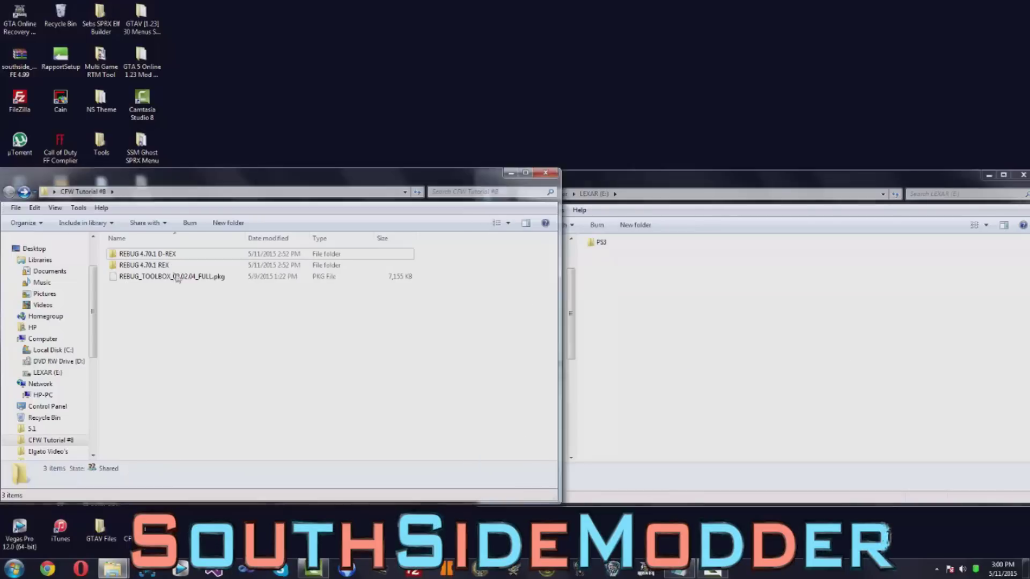
drag(169, 277, 762, 387)
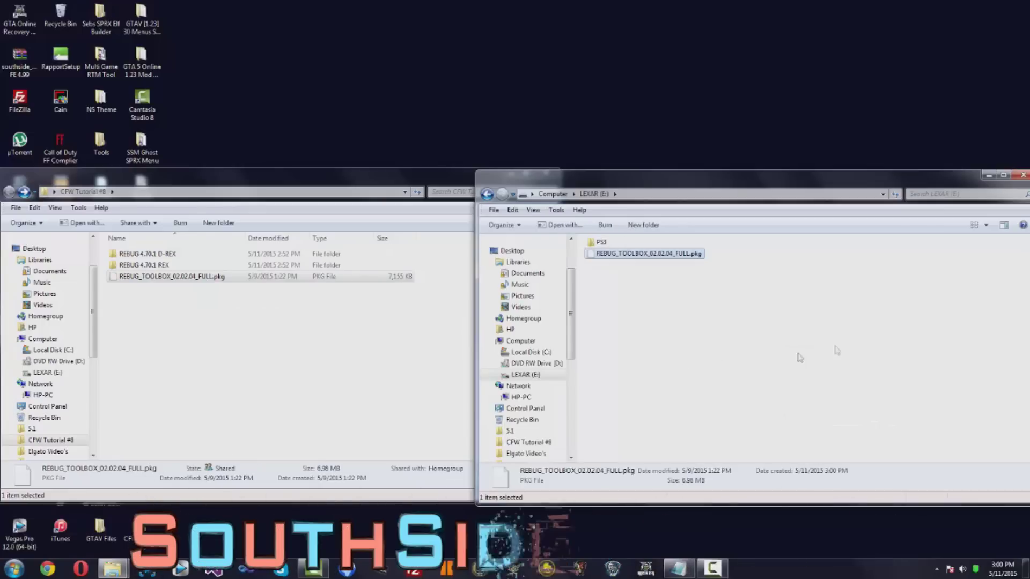
drag(864, 178, 809, 190)
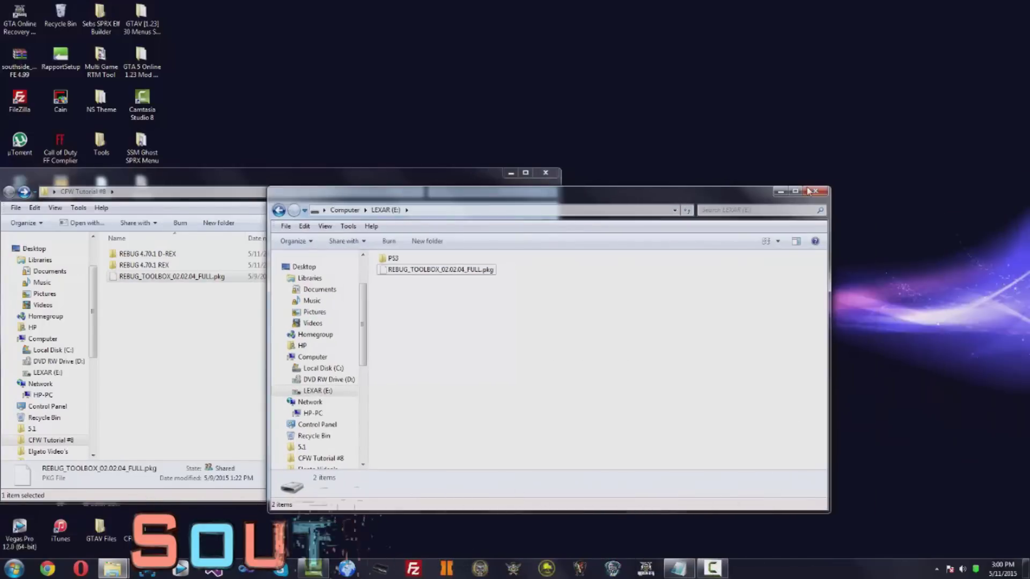
Close the LEXAR (E:) and CFW Tutorial #8 windows and show the hidden tray icons
click(813, 191)
key(alt+F4)
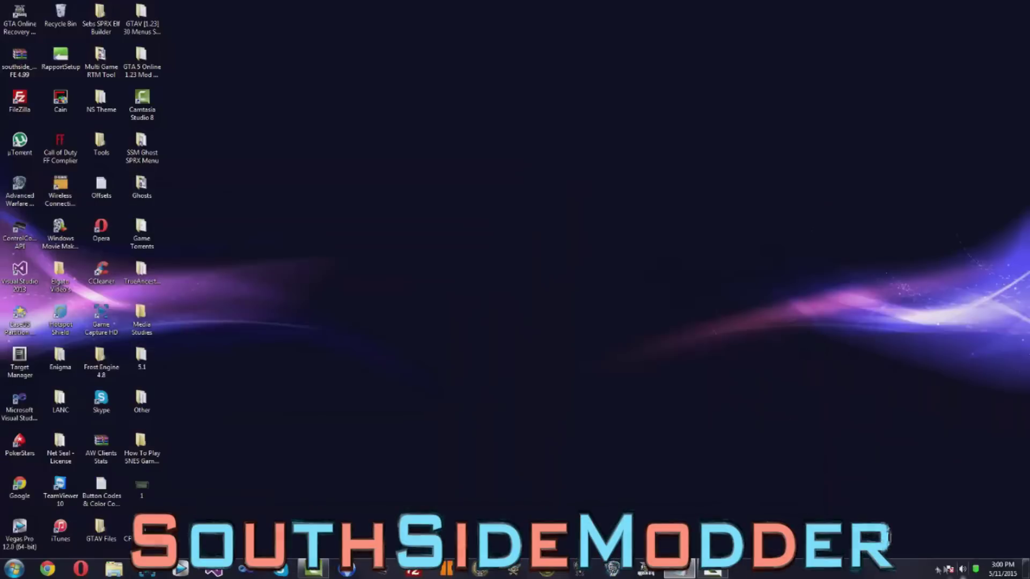
click(937, 568)
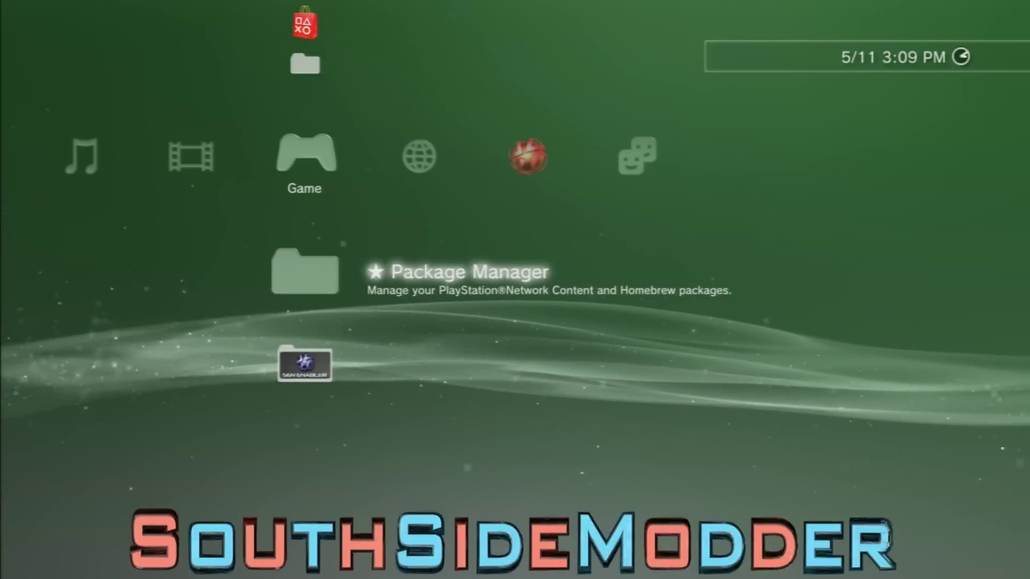
Open the PlayStation®3 folder and browse the Rebug Toolbox and Control Console API entries
key(Down)
key(Up)
key(Down)
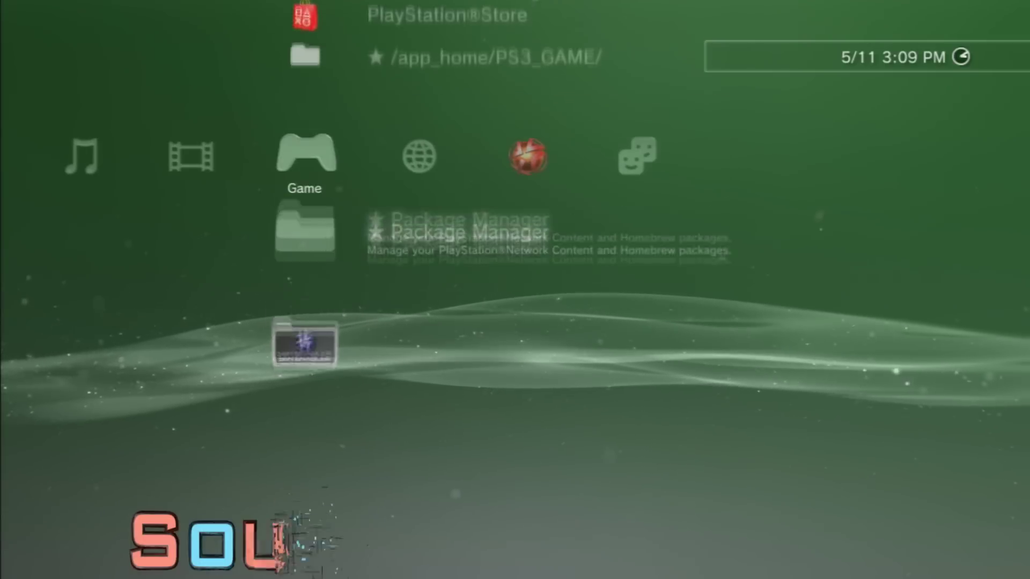
key(Return)
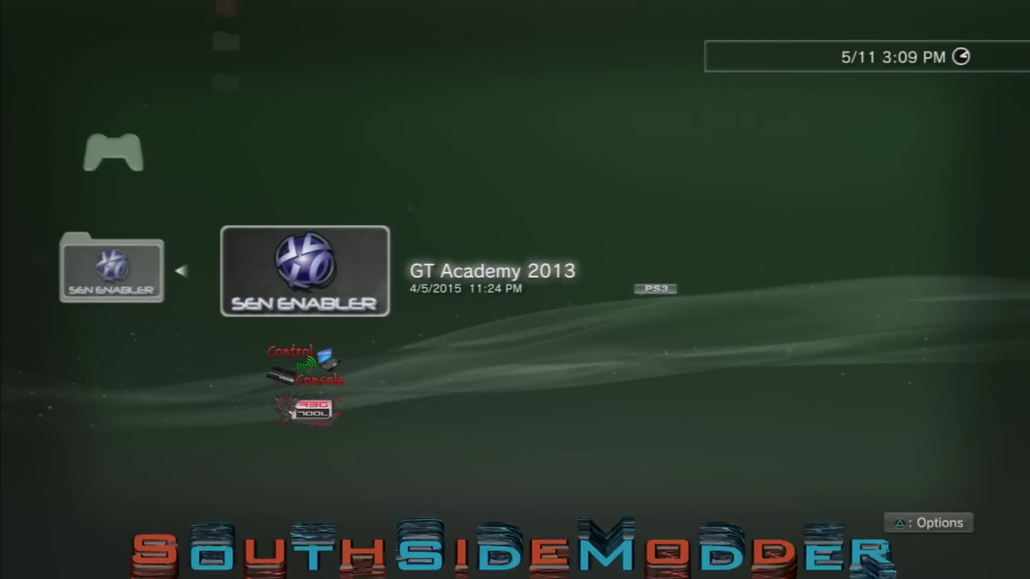
key(Down)
key(Down)
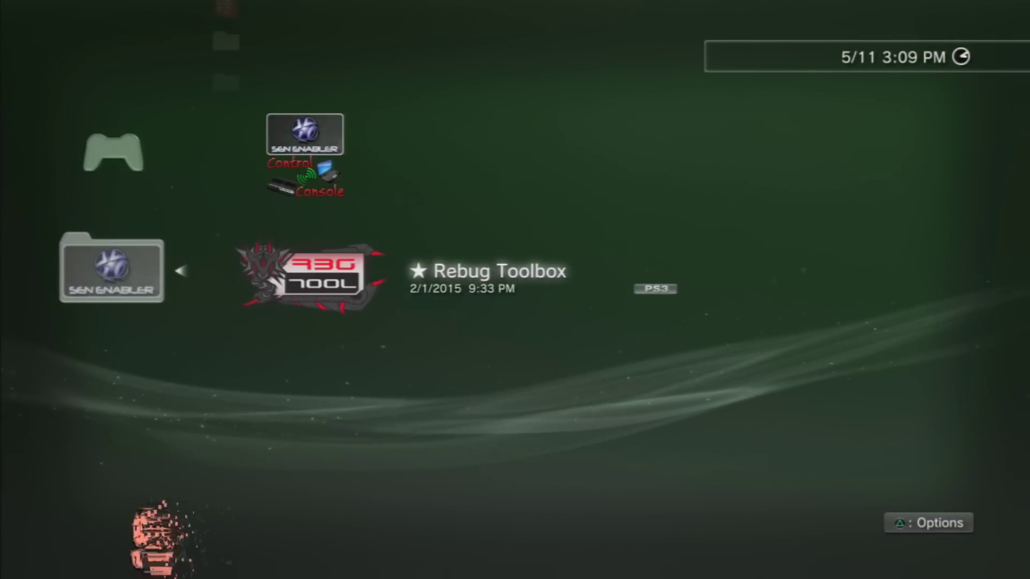
key(Up)
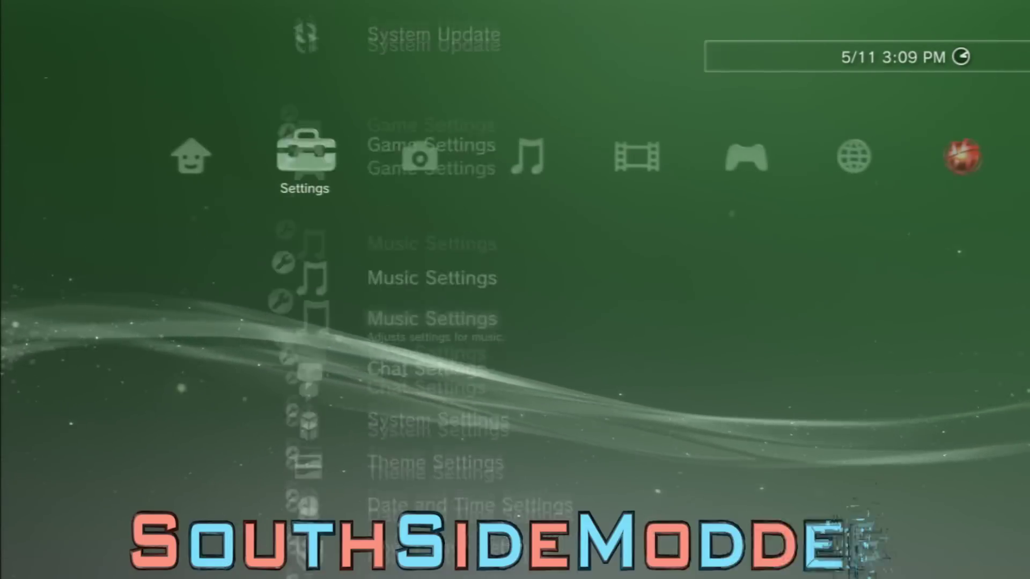
key(Down)
key(Down)
key(Down)
key(Down)
key(Down)
key(Down)
key(Down)
key(Down)
key(Down)
key(Down)
Run System Update from storage media, finding update data 4.70.1 REBUG RE on USB
key(Return)
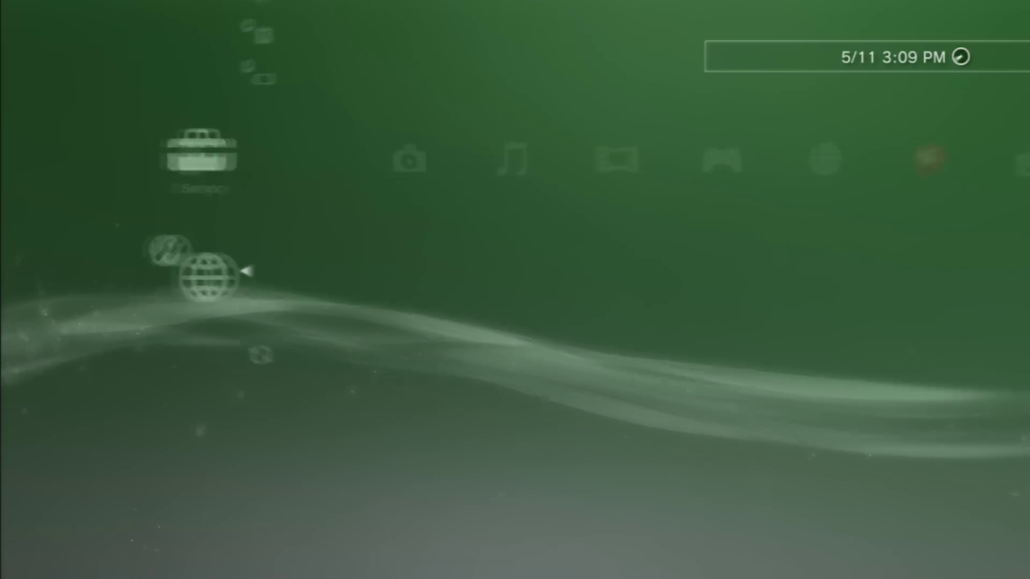
key(Escape)
key(Up)
key(Up)
key(Up)
key(Up)
key(Up)
key(Up)
key(Up)
key(Up)
key(Up)
key(Up)
key(Up)
key(Up)
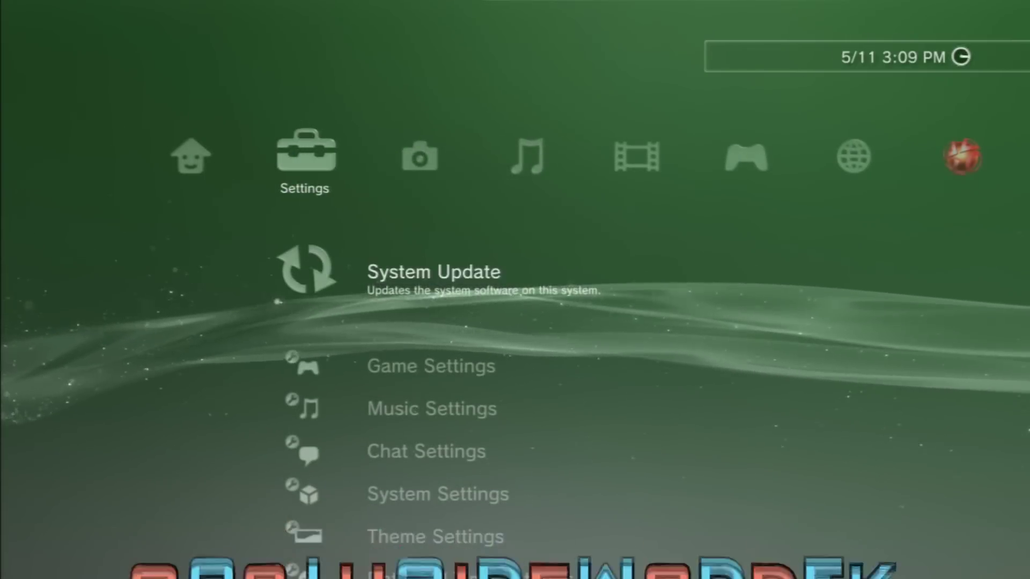
key(Return)
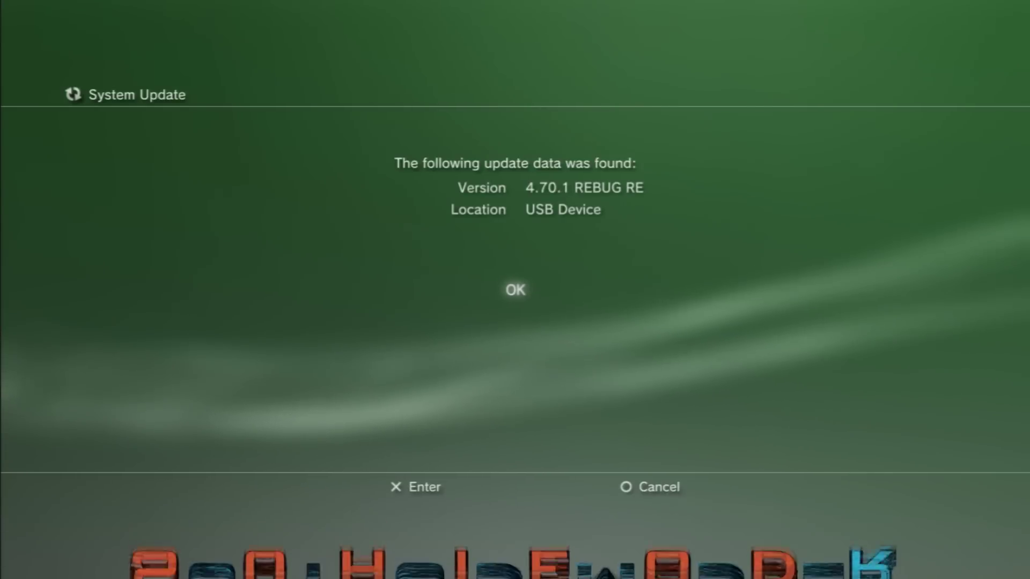
Accept the 4.70.1 REBUG RE update and agreement, enable auto shutdown, and start the install
key(Return)
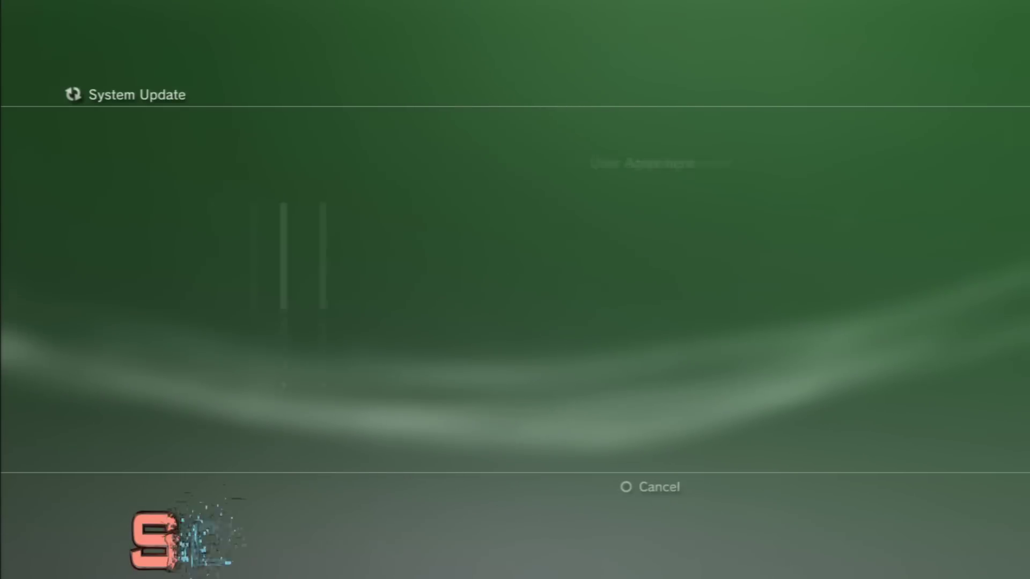
key(Right)
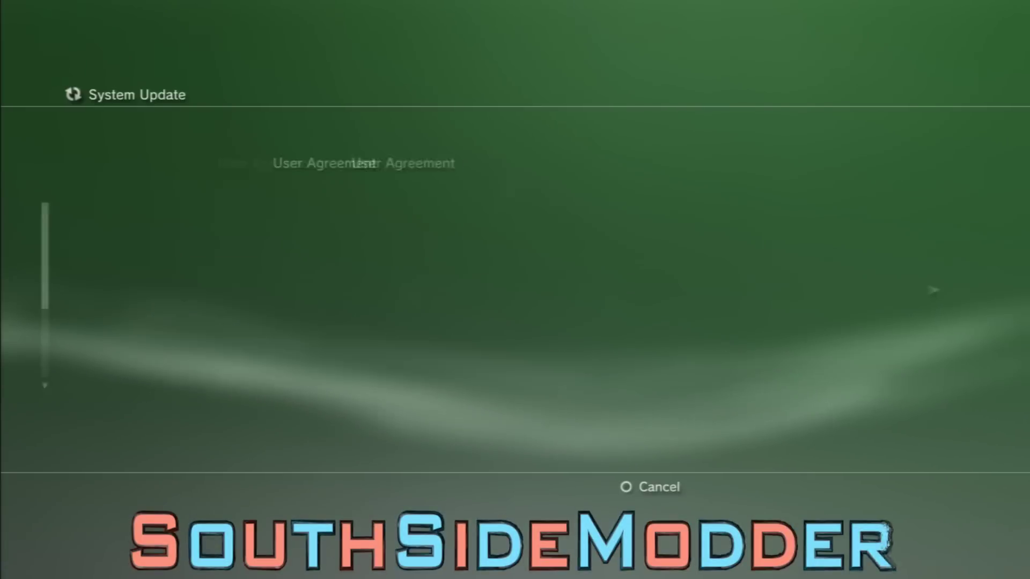
key(Down)
key(Return)
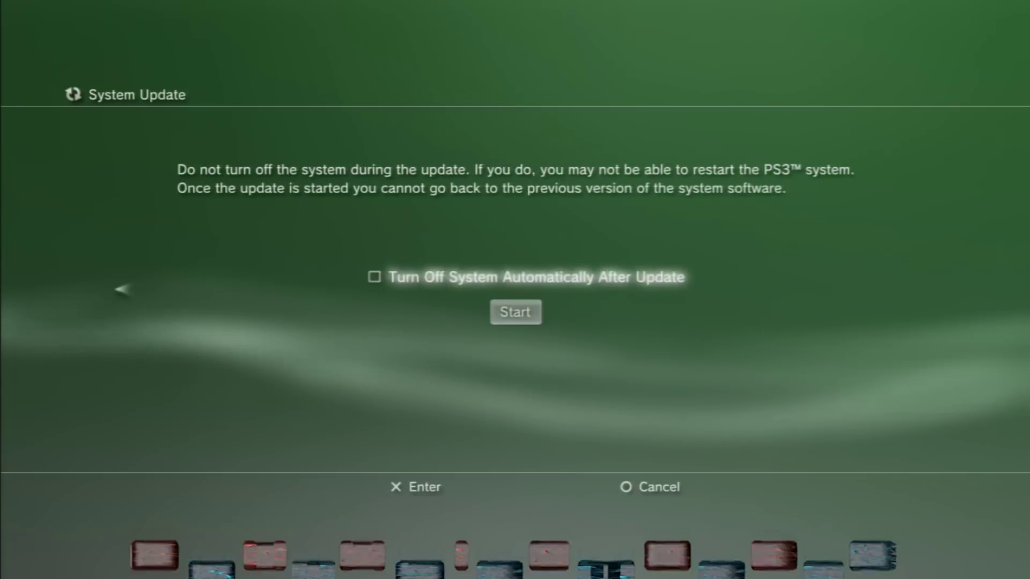
key(Return)
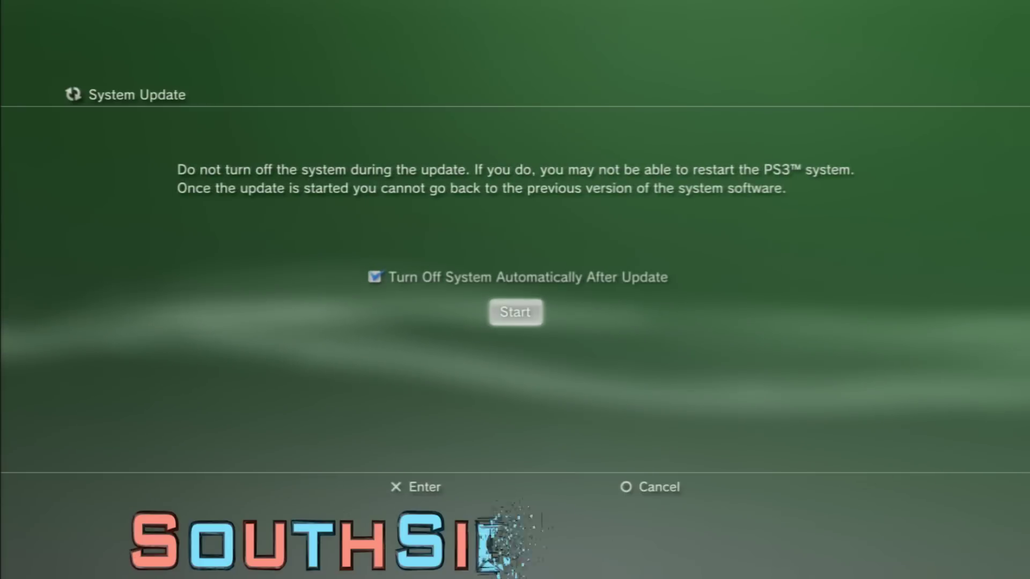
key(Return)
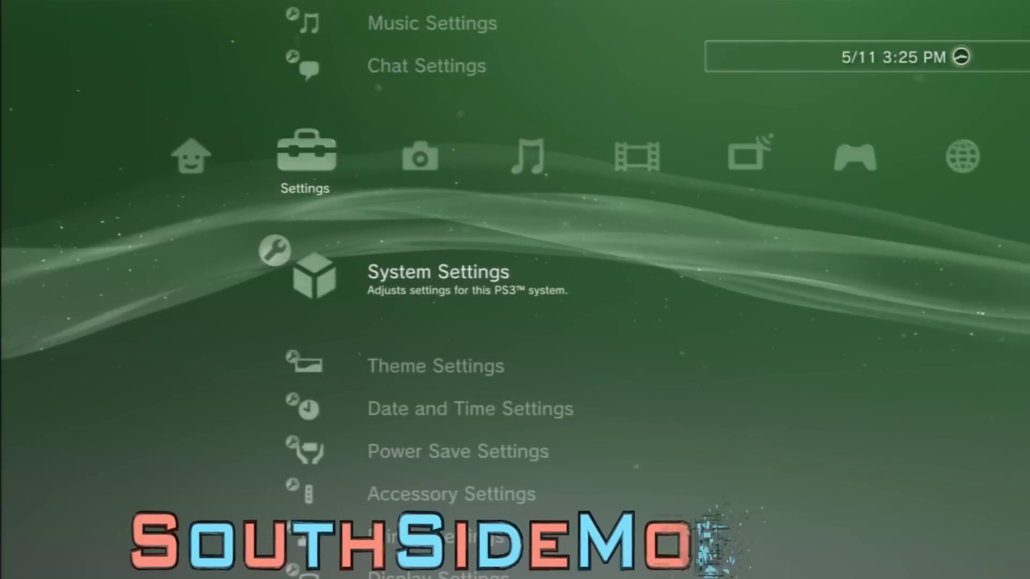
Check System Information to confirm the system software is now version 4.70
key(Return)
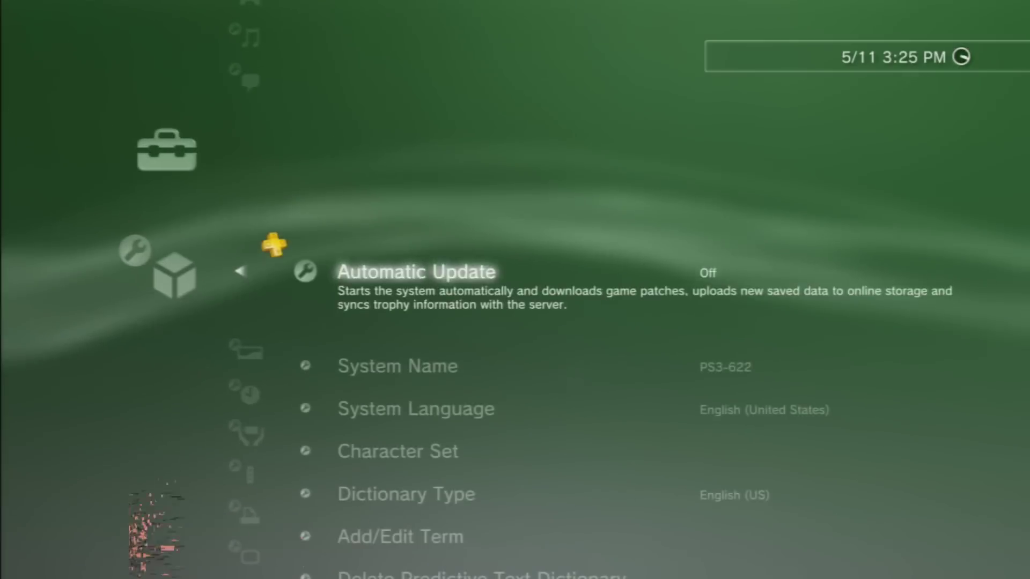
key(Down)
key(Down)
key(Down)
key(Down)
key(Down)
key(Down)
key(Down)
key(Down)
key(Down)
key(Down)
key(Down)
key(Down)
key(Down)
key(Down)
key(Down)
key(Down)
key(Down)
key(Down)
key(Down)
key(Down)
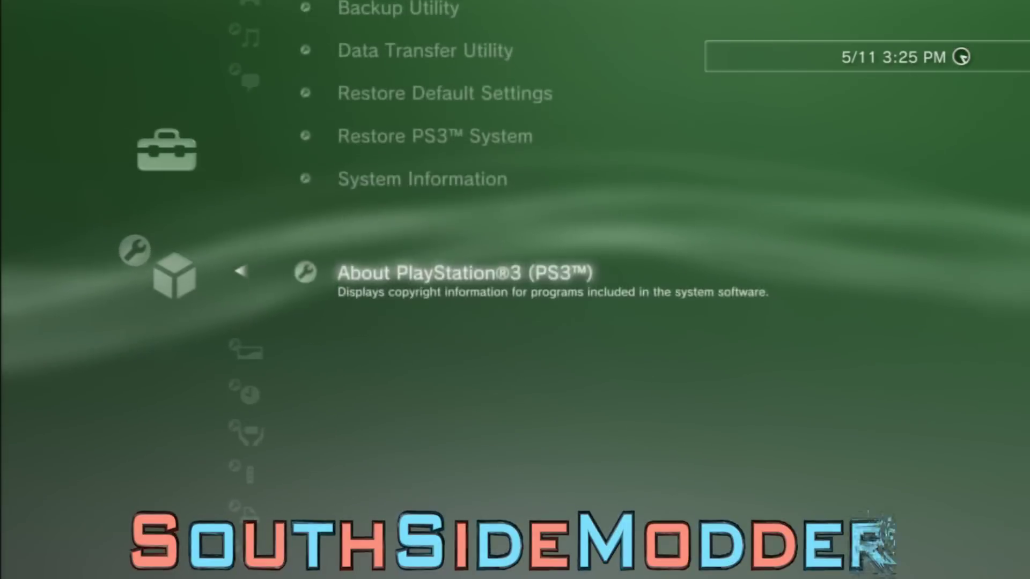
key(Up)
key(Return)
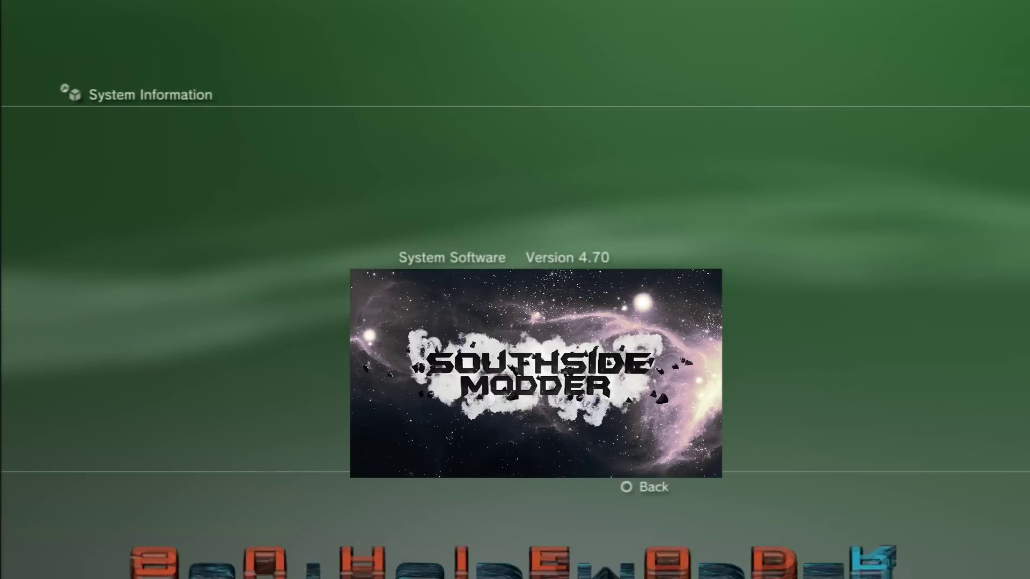
key(Escape)
Sign in to PlayStation Network and glance through the friends list
key(Right)
key(Right)
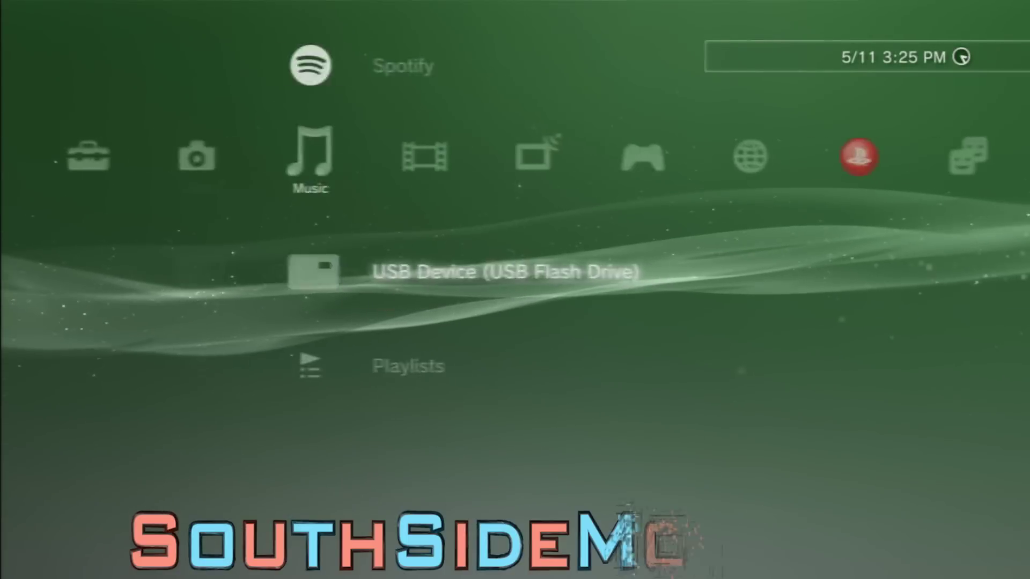
key(Right)
key(Right)
key(Right)
key(Right)
key(Right)
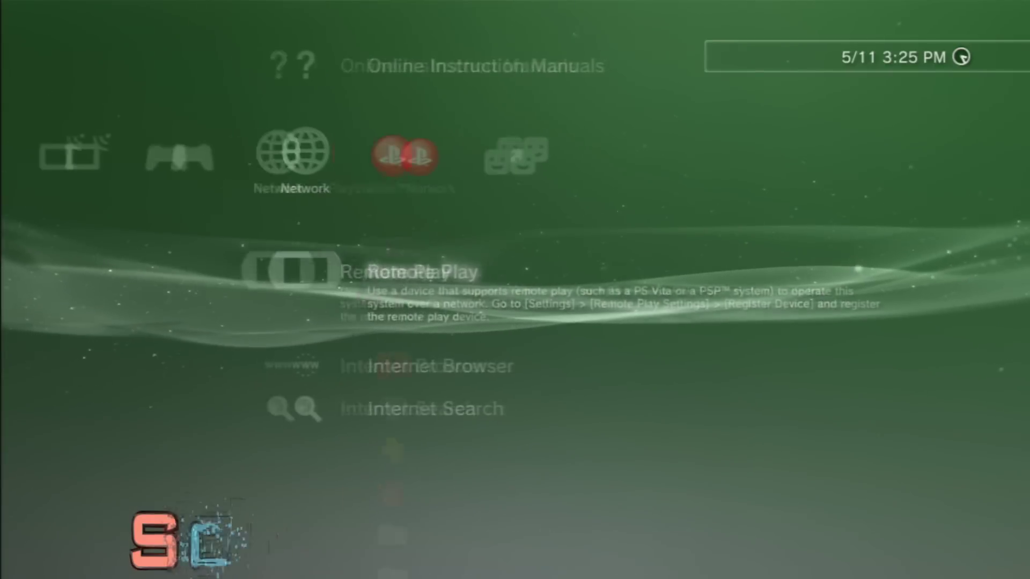
key(Return)
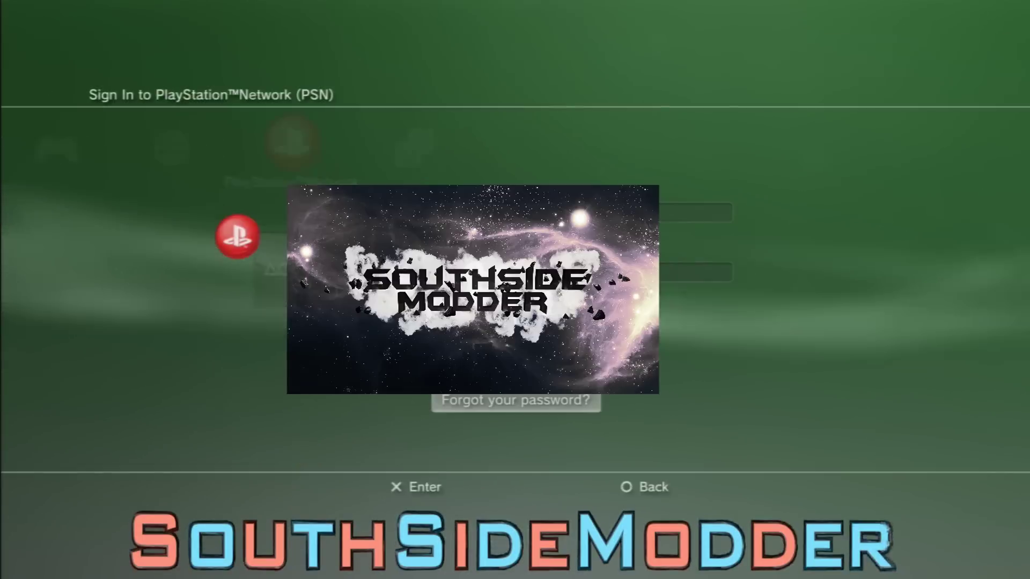
key(Return)
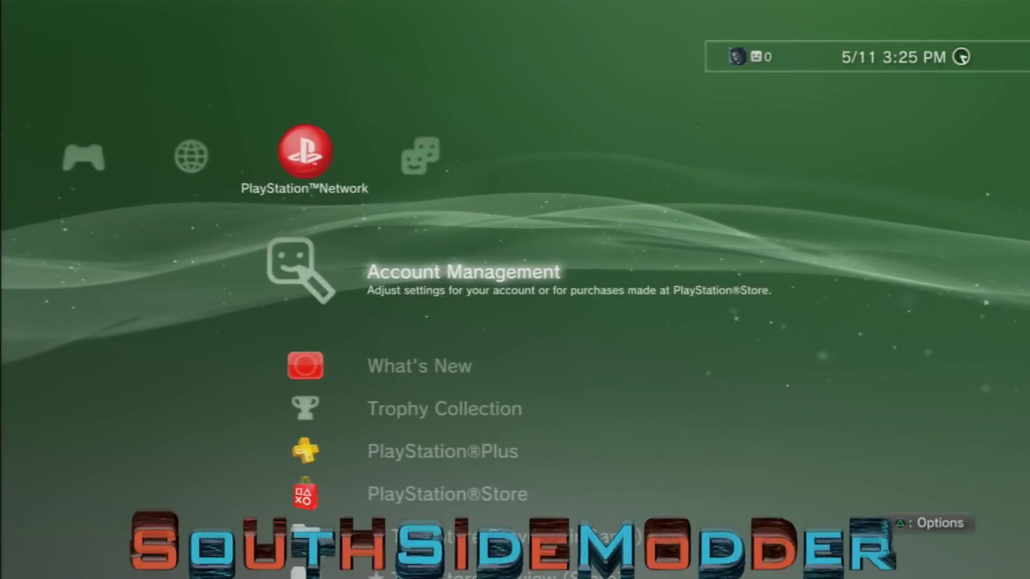
key(Right)
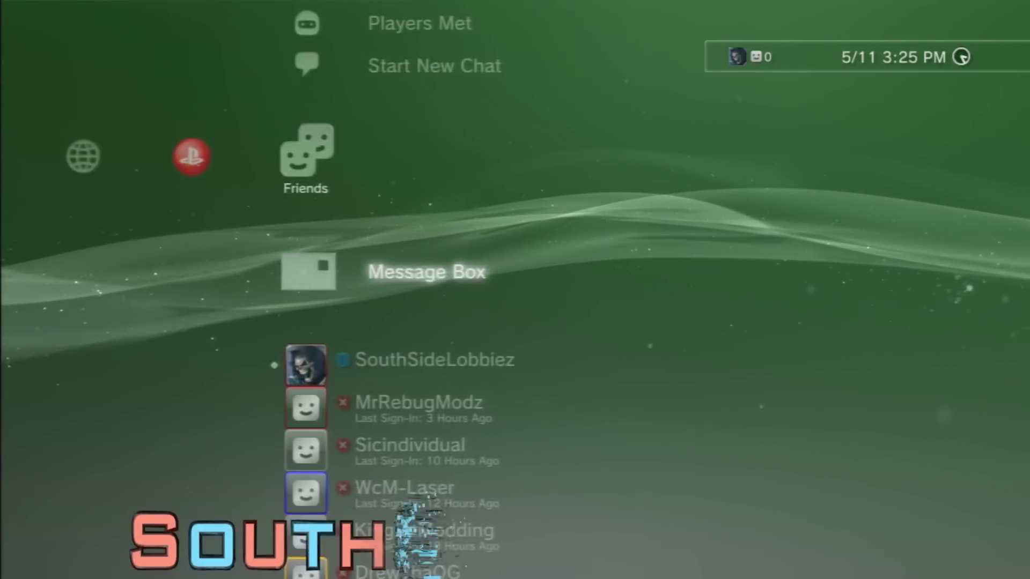
key(Down)
Sign out of PlayStation Network and look at Package Manager's install locations
key(Left)
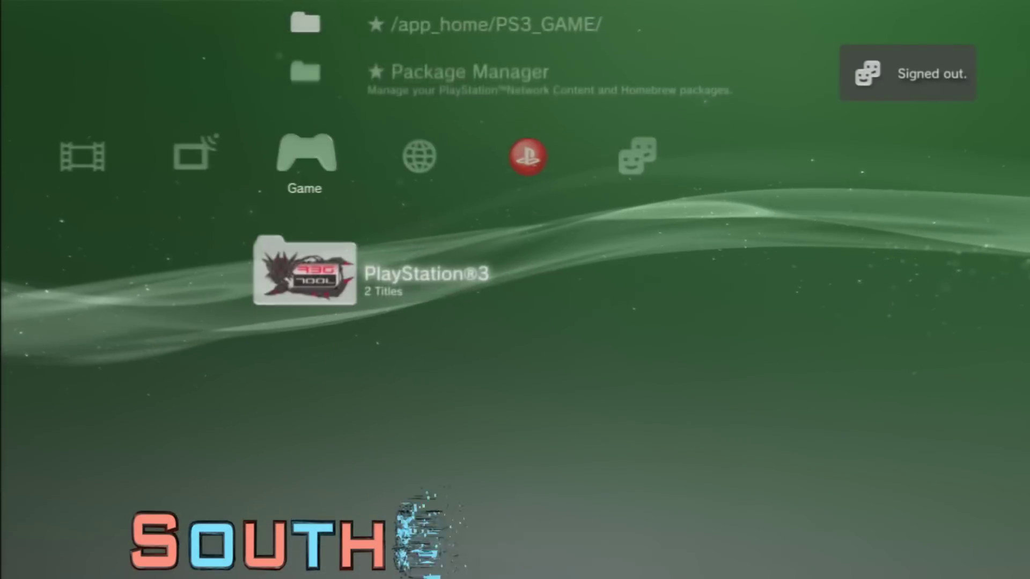
key(Return)
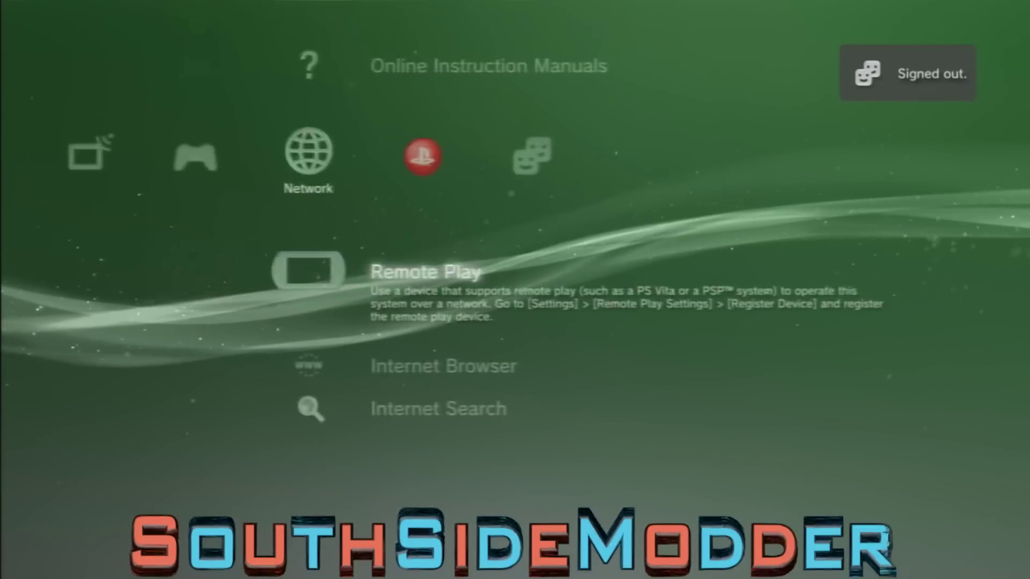
key(Left)
key(Up)
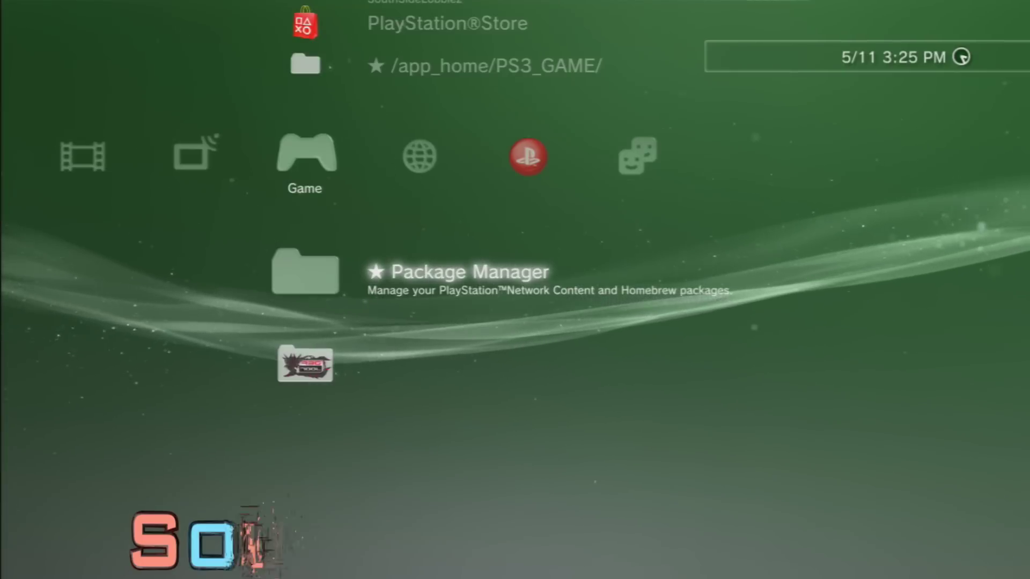
key(Return)
key(Down)
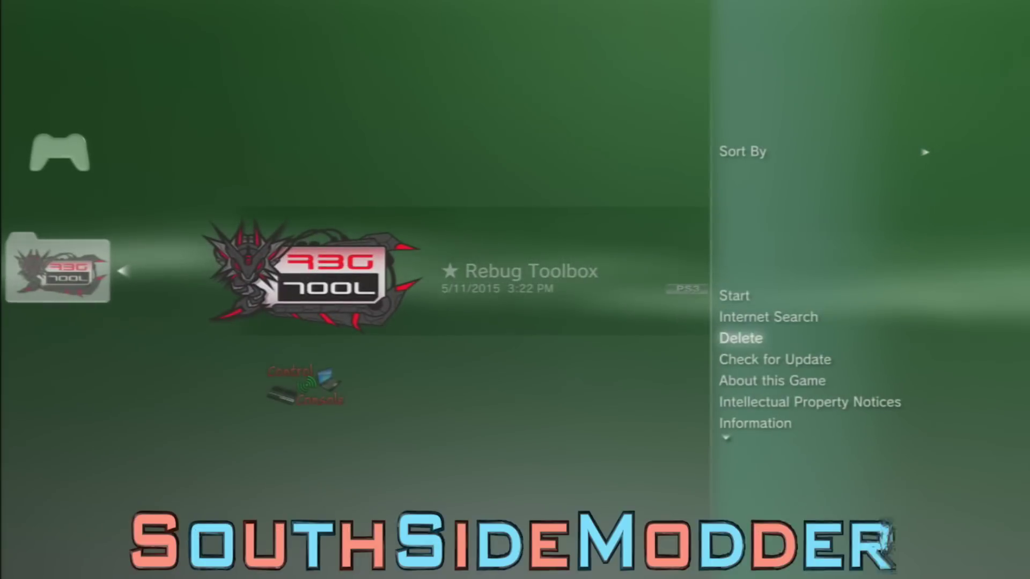
Delete Rebug Toolbox from the PlayStation®3 folder, leaving Control Console API 2.60
key(Return)
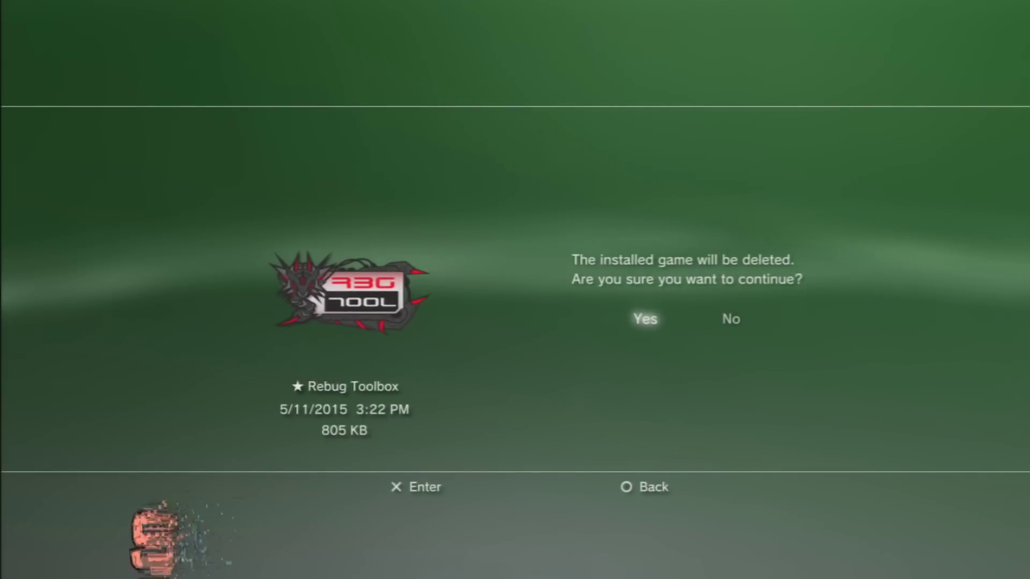
key(Return)
Install REBUG_TOOLBOX_02.02.04.pkg from PS3 System Storage via Package Manager
key(Escape)
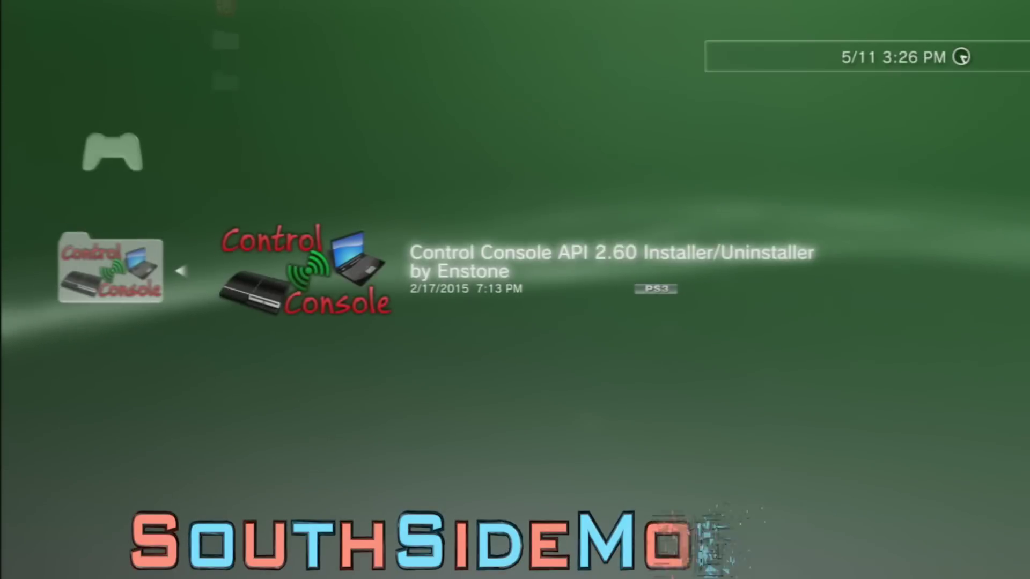
key(Up)
key(Return)
key(Return)
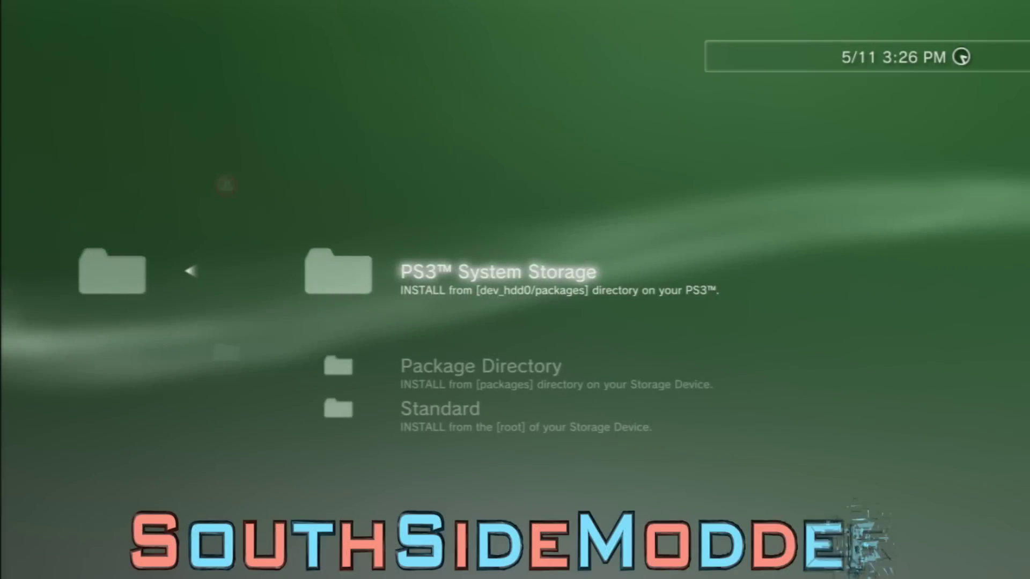
key(Return)
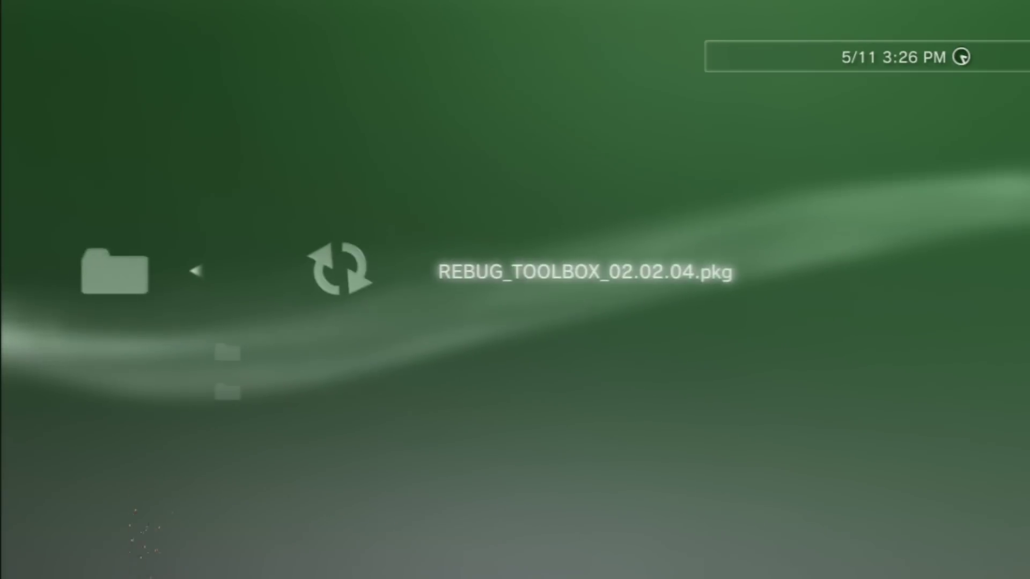
key(Return)
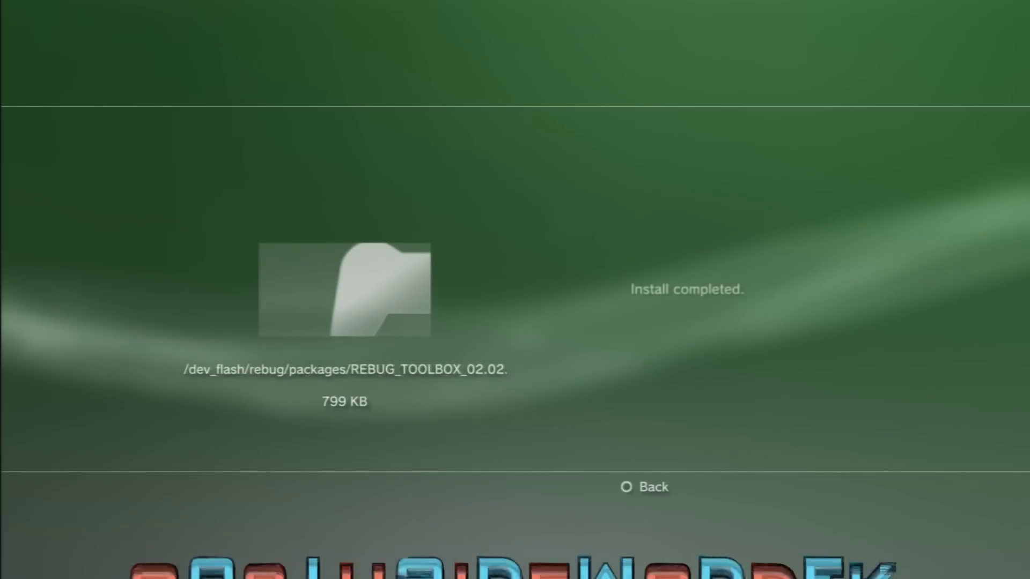
key(Escape)
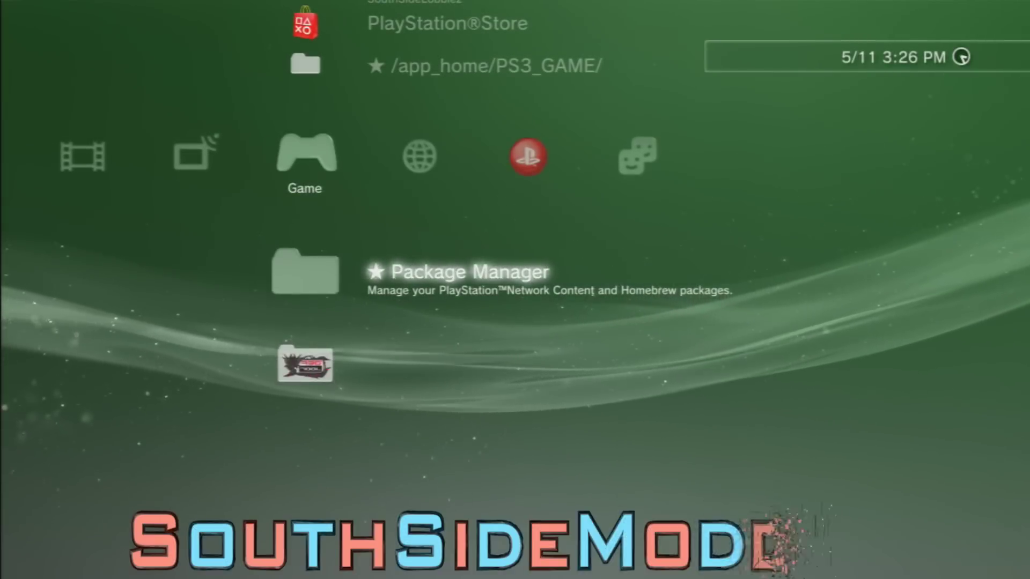
Look at the packages available in the Standard install source
key(Return)
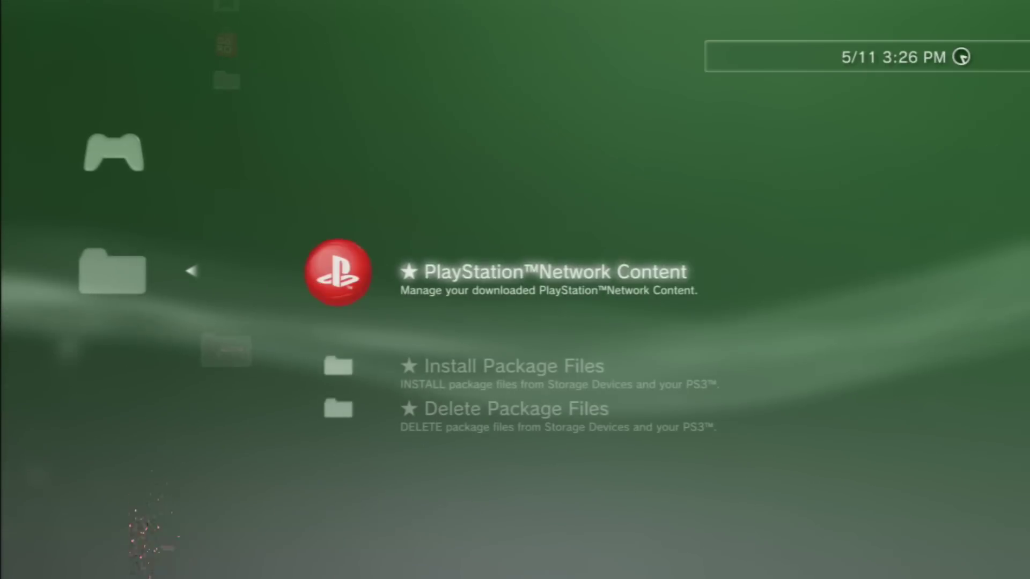
key(Down)
key(Return)
key(Down)
key(Down)
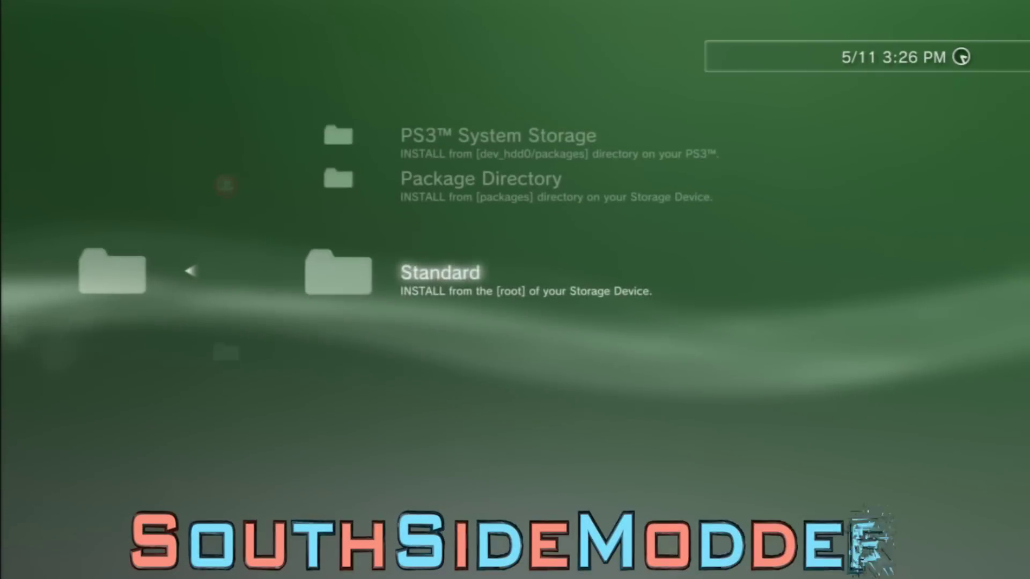
key(Return)
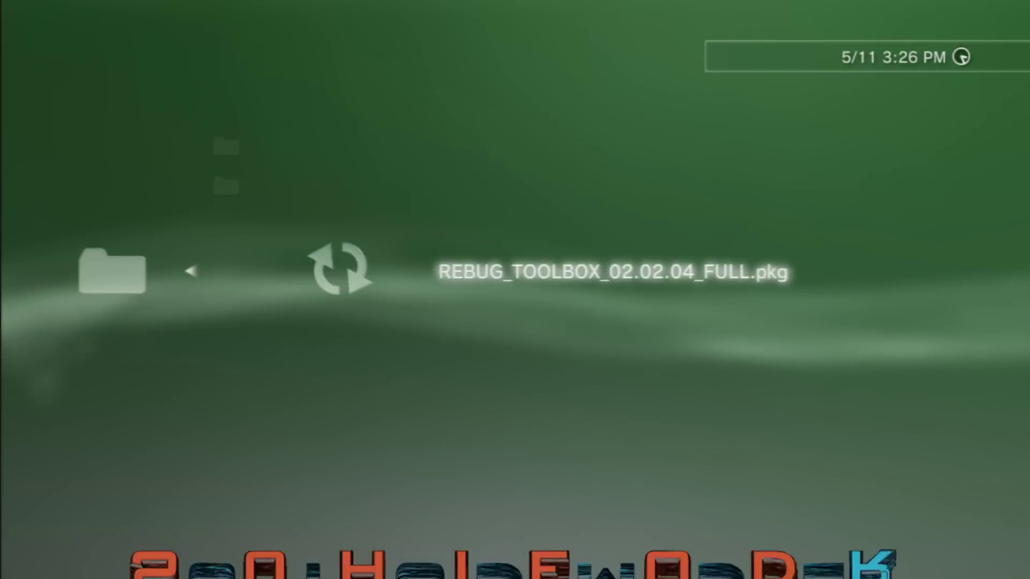
key(Escape)
Browse the Package Directory and PS3 System Storage sources, then exit and launch Rebug Toolbox
key(Up)
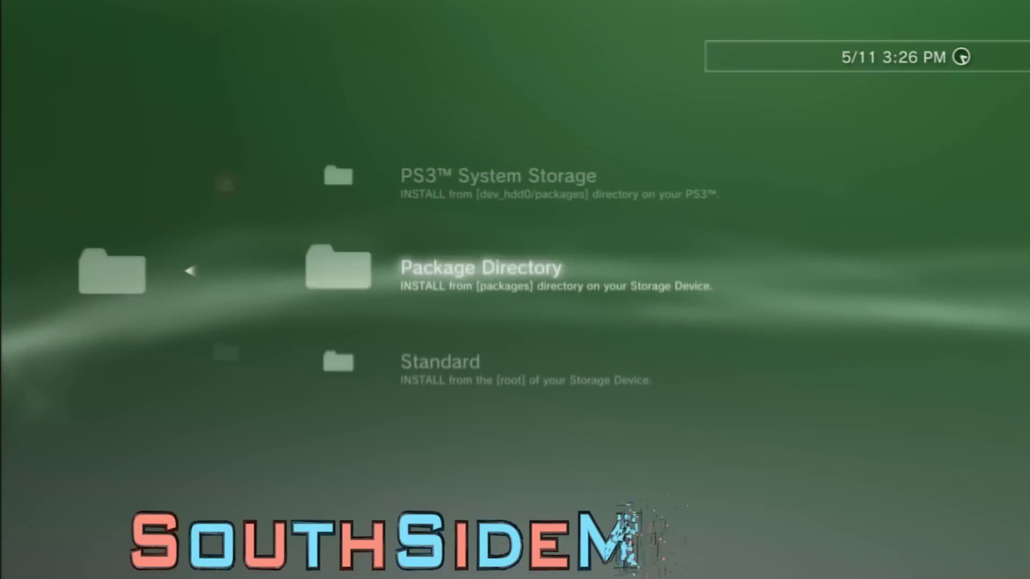
key(Up)
key(Down)
key(Down)
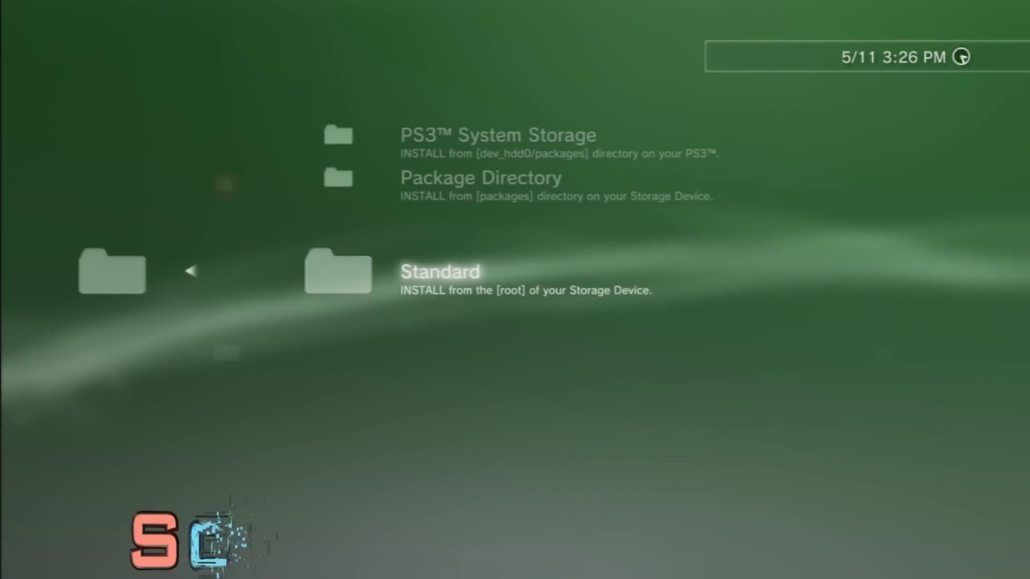
key(Up)
key(Up)
key(Down)
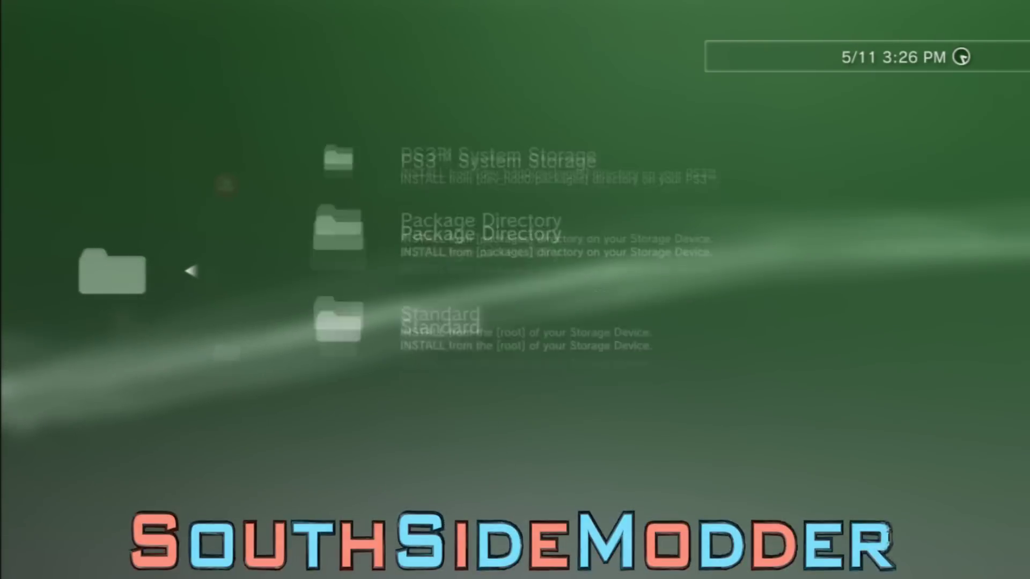
key(Up)
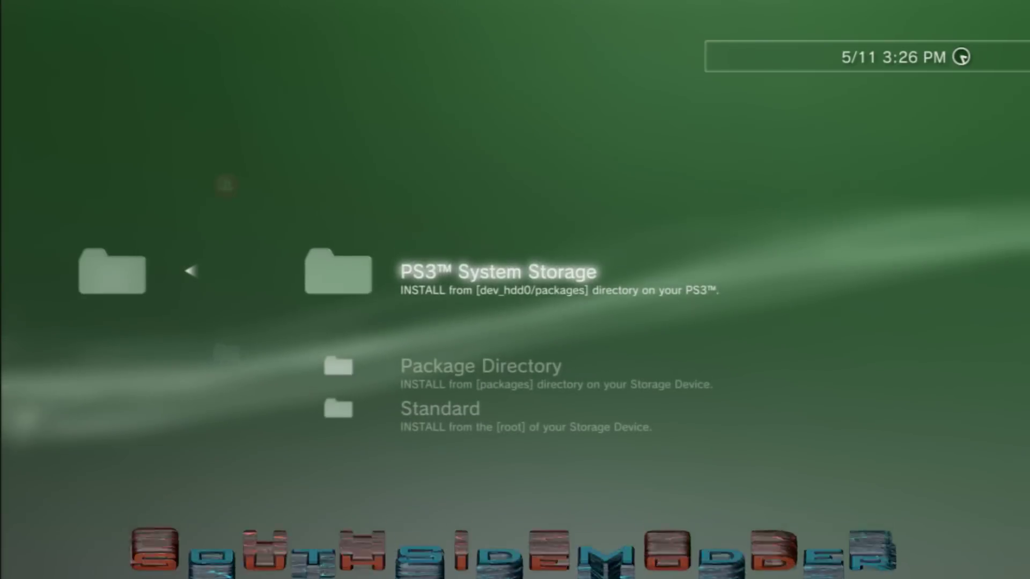
key(Escape)
key(Escape)
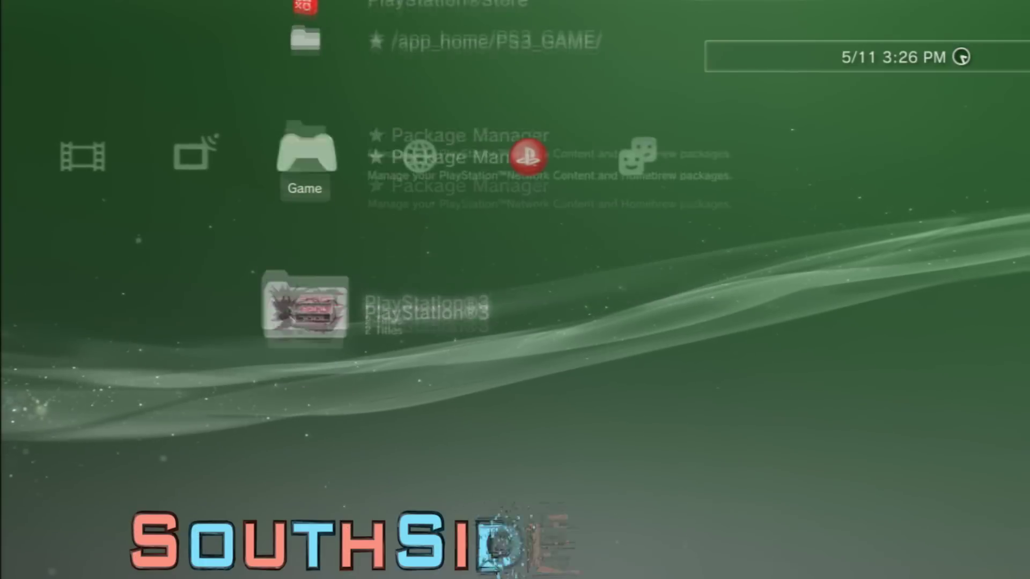
key(Right)
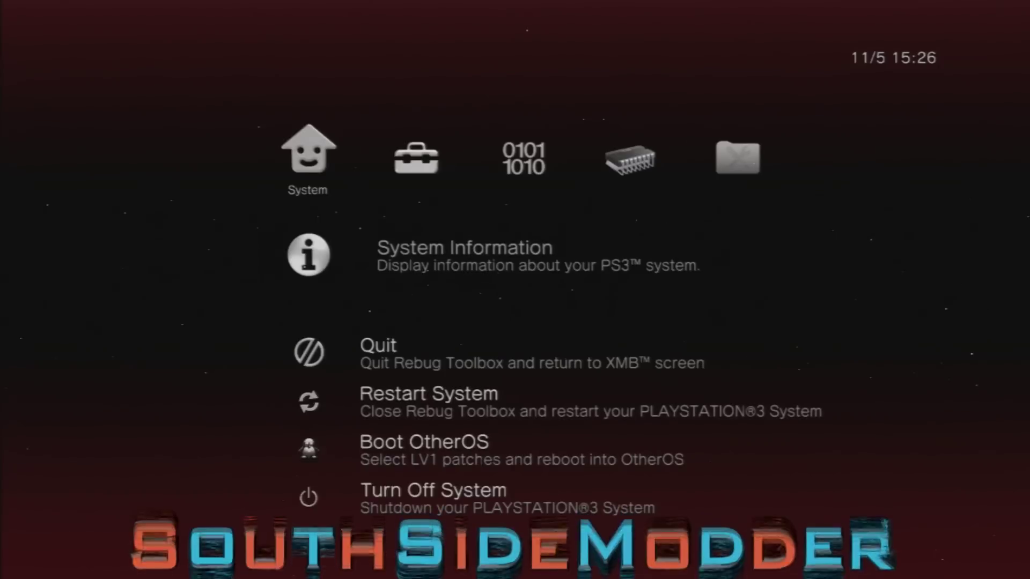
View System Information, then check the COBRA Mode toggle is still Disabled
key(Return)
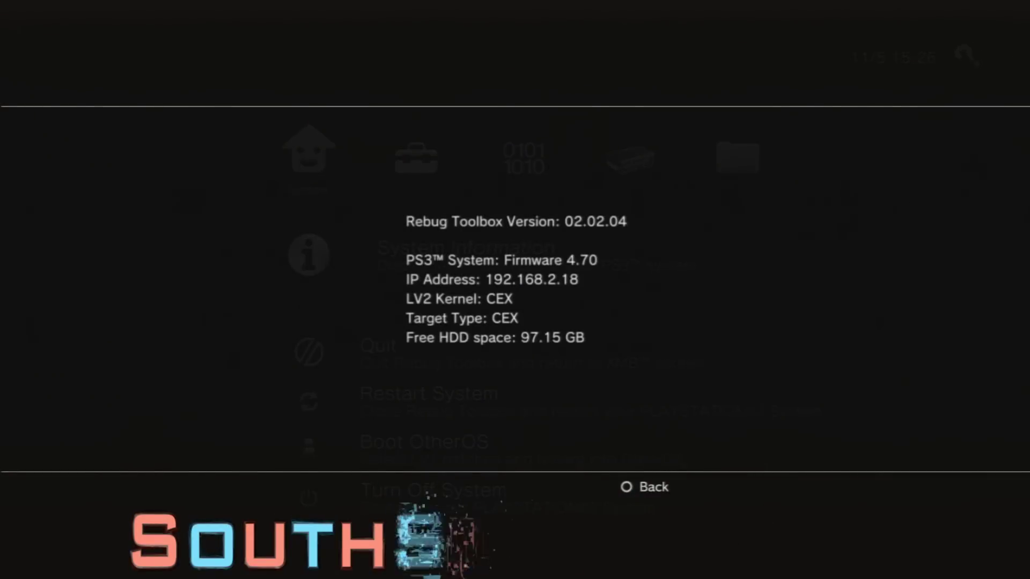
key(Escape)
key(Right)
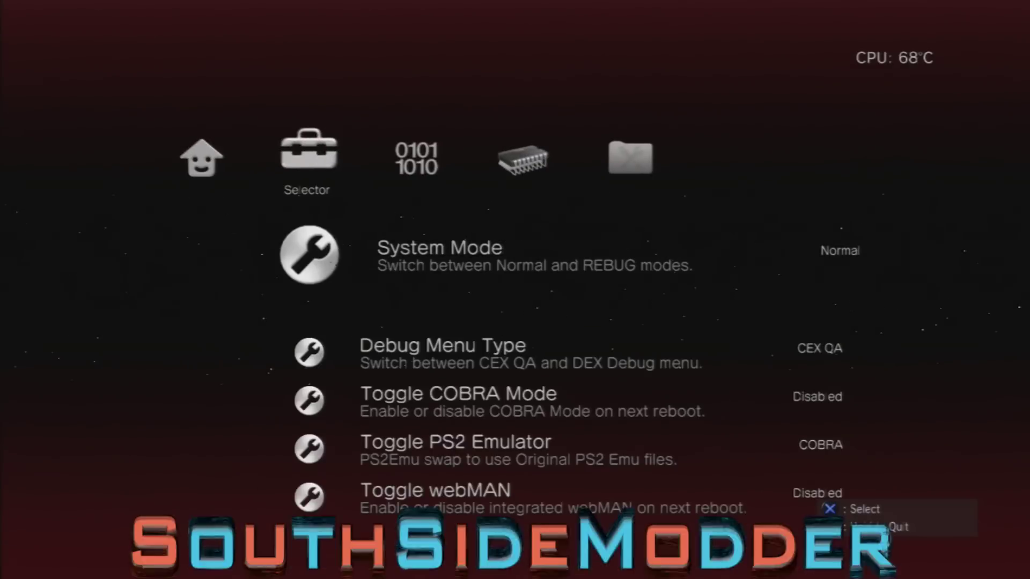
key(Down)
key(Down)
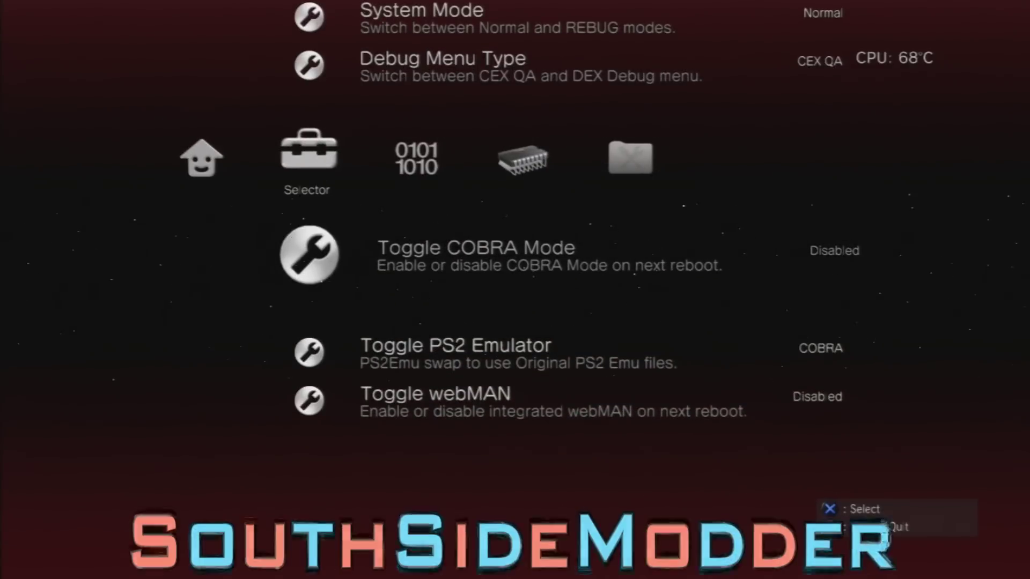
key(Return)
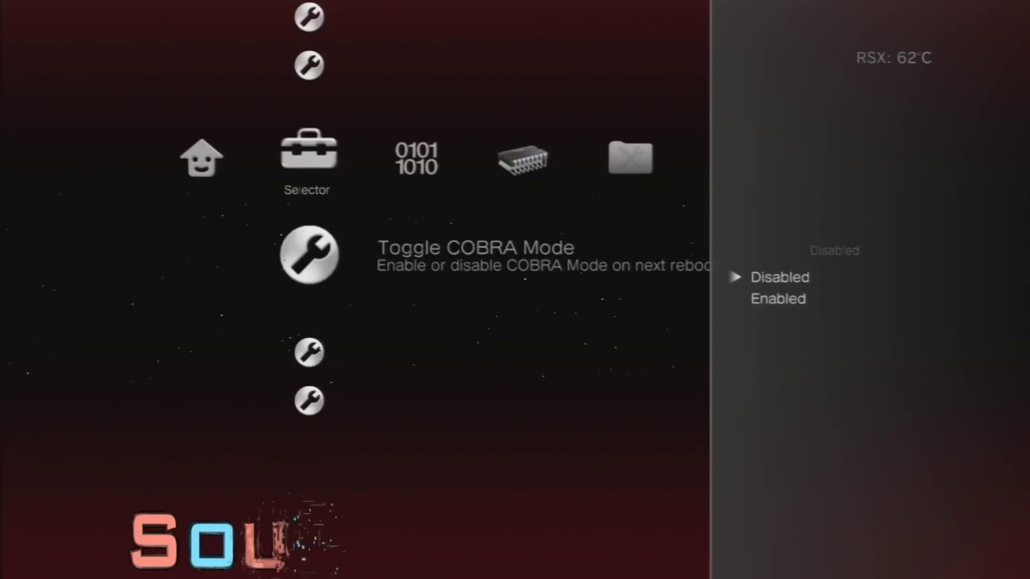
key(Return)
Confirm webMAN stays Disabled and recheck COBRA Mode without changing it
key(Down)
key(Down)
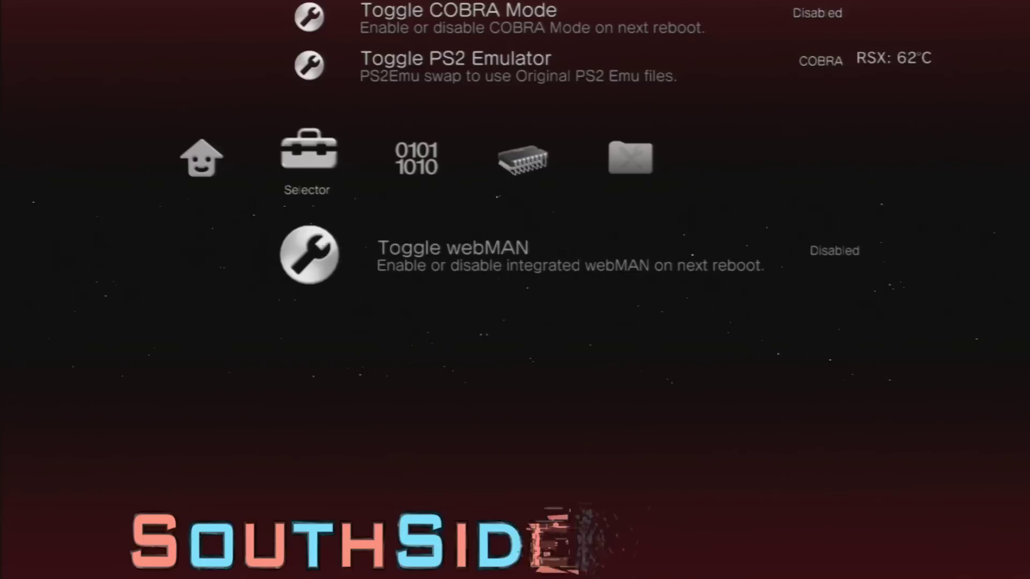
key(Return)
key(Down)
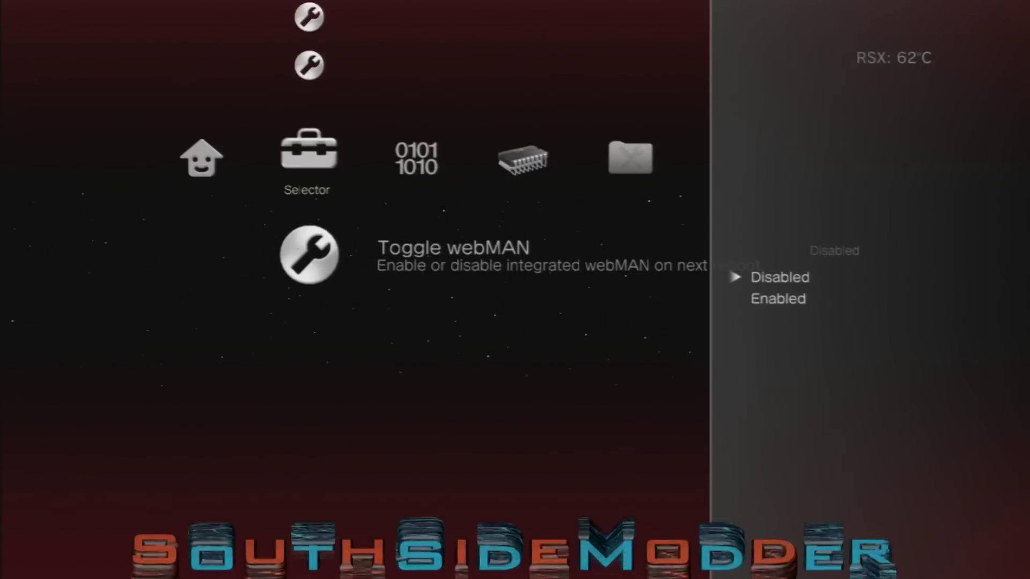
key(Return)
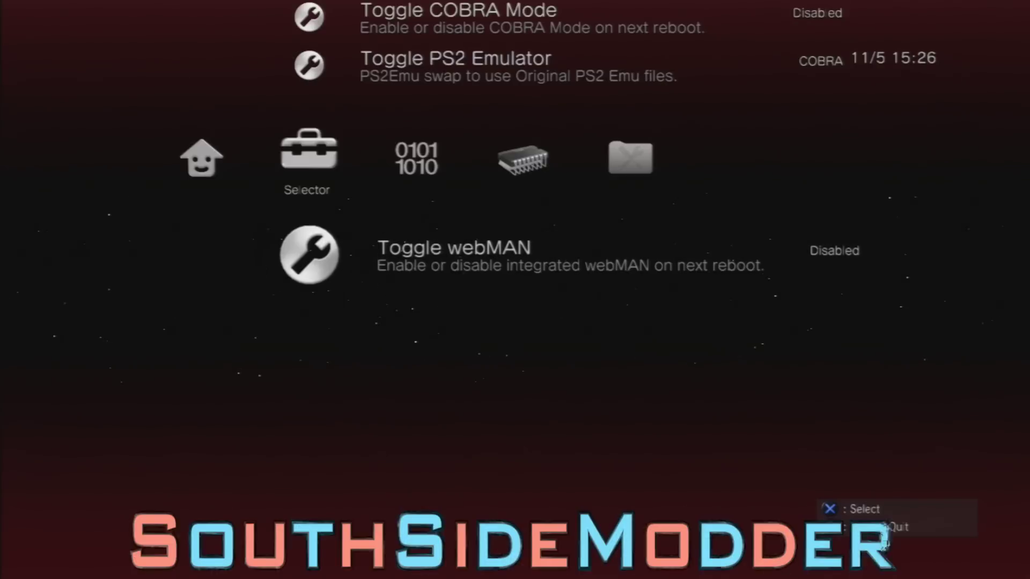
key(Up)
key(Up)
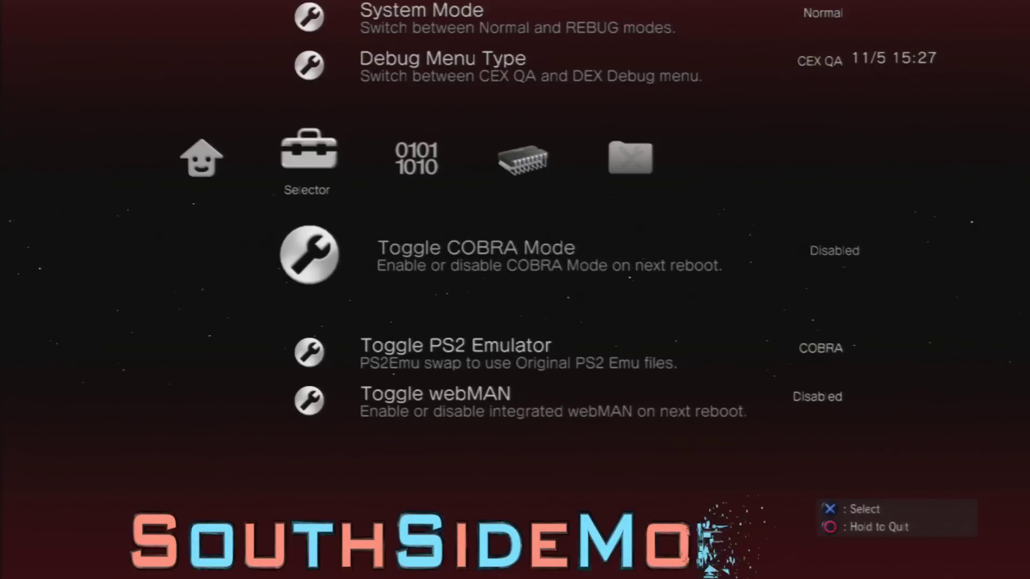
key(Return)
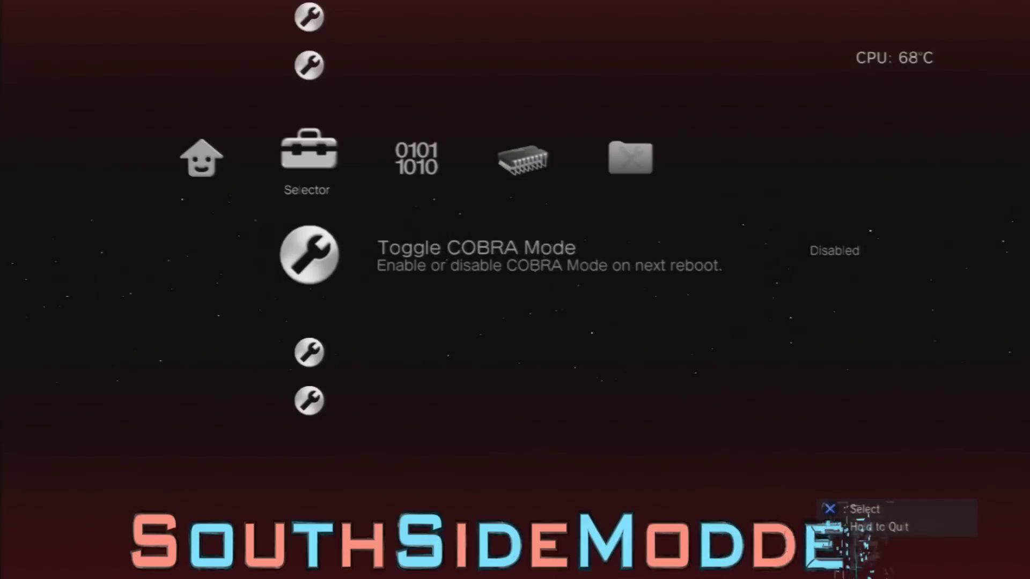
key(Escape)
Browse the LV1 Patches, DEX/CEX and Utilities categories, ending back on System
key(Right)
key(Down)
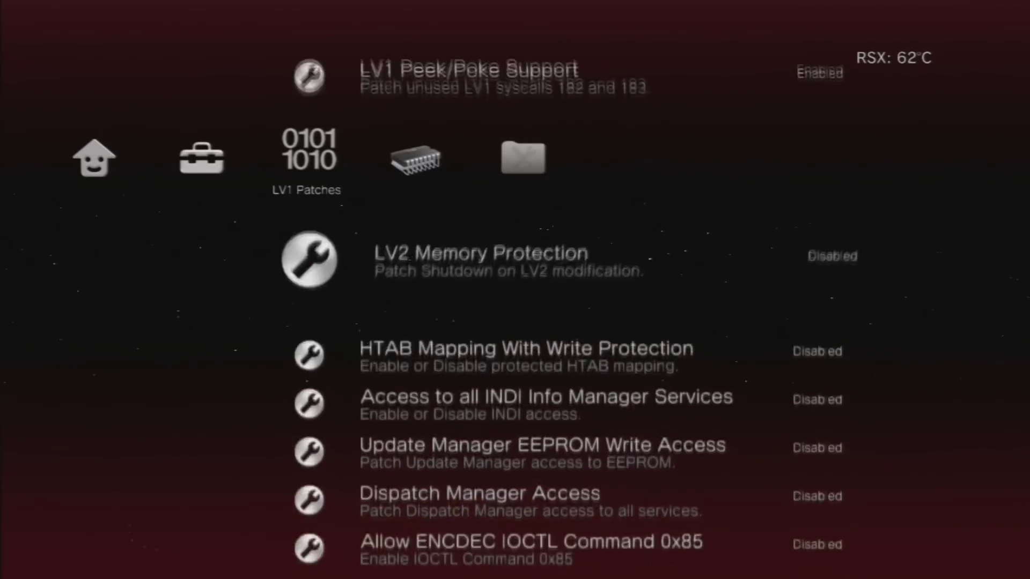
key(Down)
key(Down)
key(Down)
key(Down)
key(Down)
key(Down)
key(Down)
key(Down)
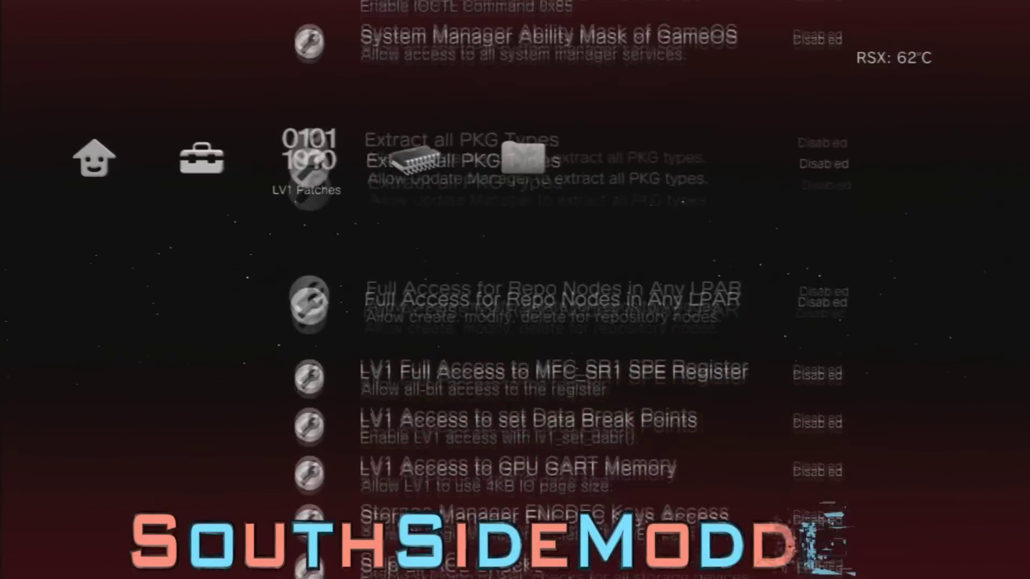
key(Left)
key(Left)
key(Right)
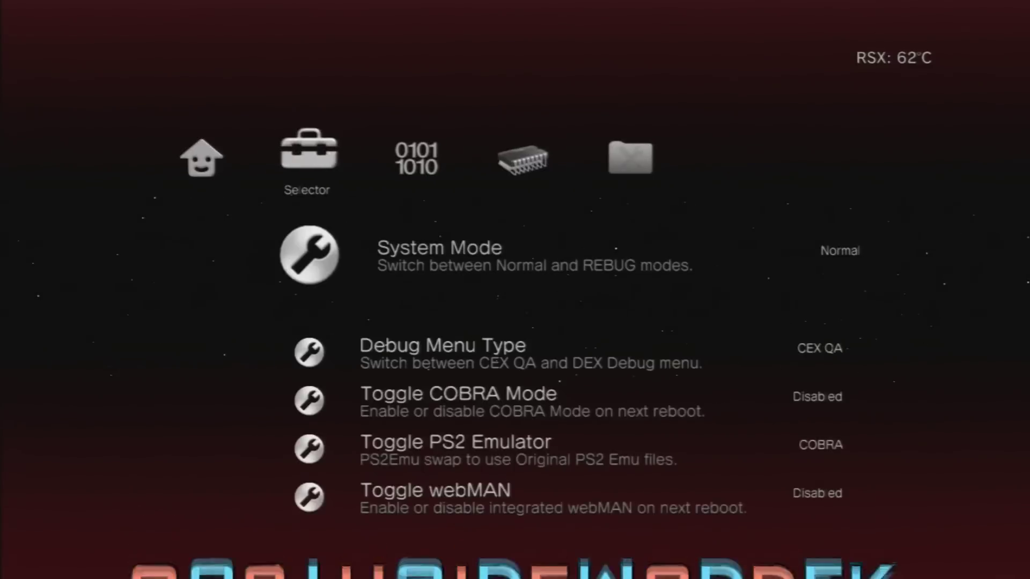
key(Right)
key(Right)
key(Right)
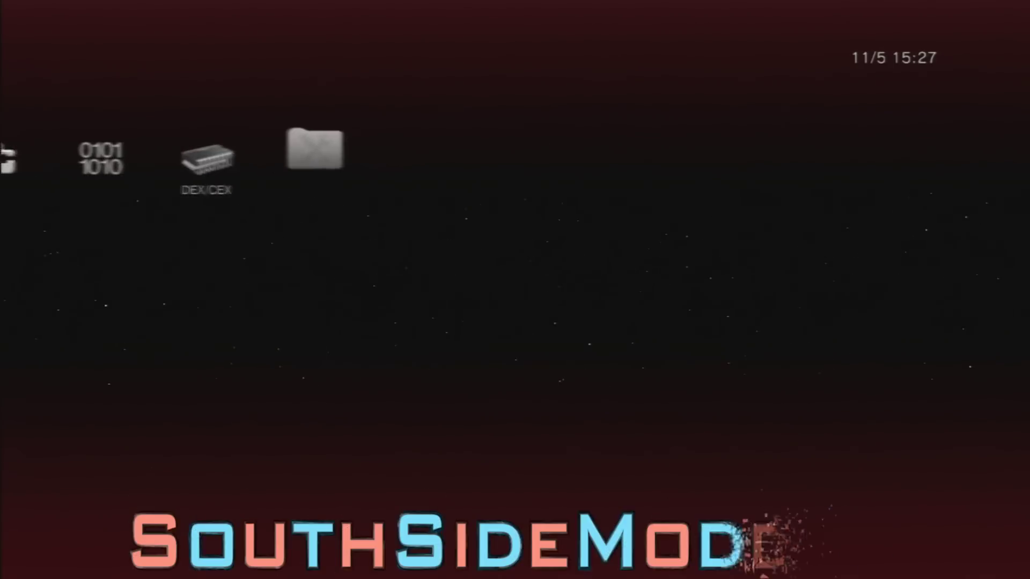
key(Down)
key(Down)
key(Down)
key(Down)
key(Down)
key(Down)
key(Down)
key(Down)
key(Down)
key(Down)
key(Down)
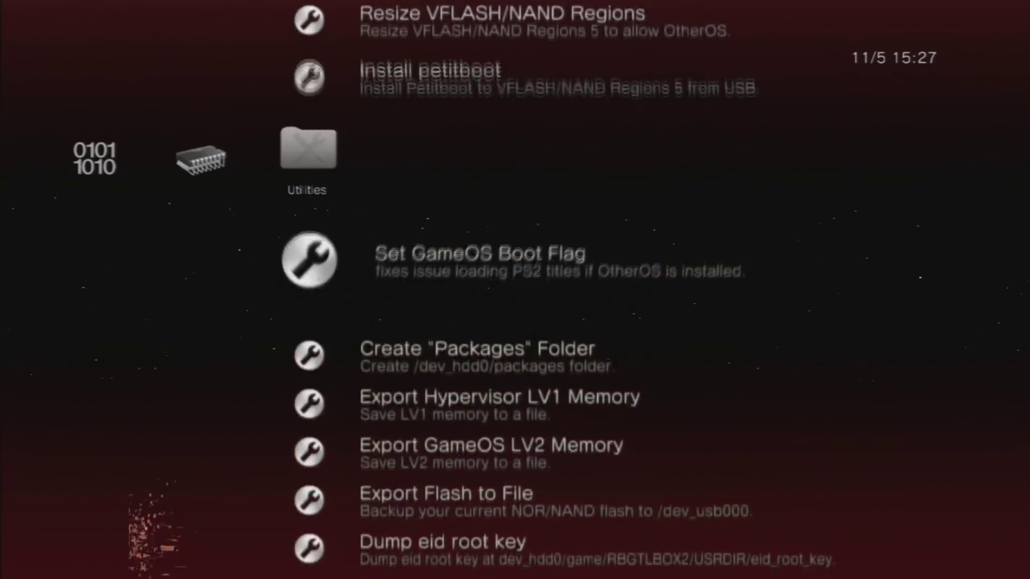
key(Left)
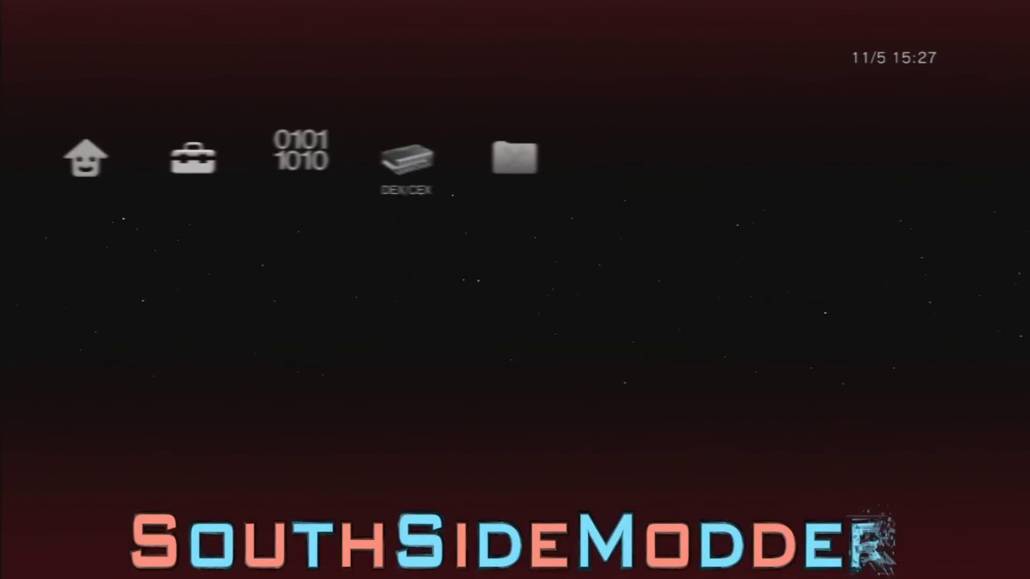
key(Left)
key(Left)
key(Left)
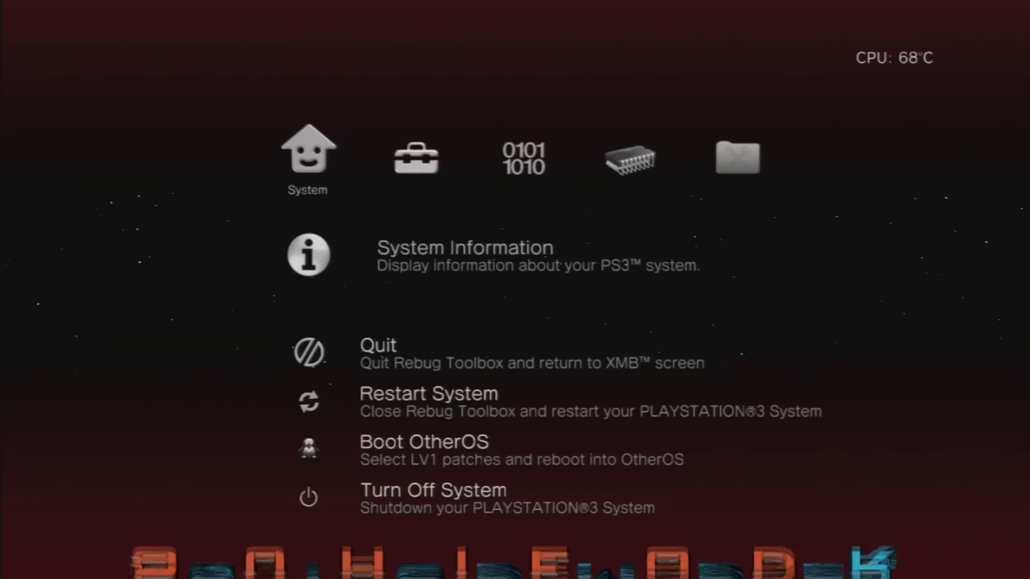